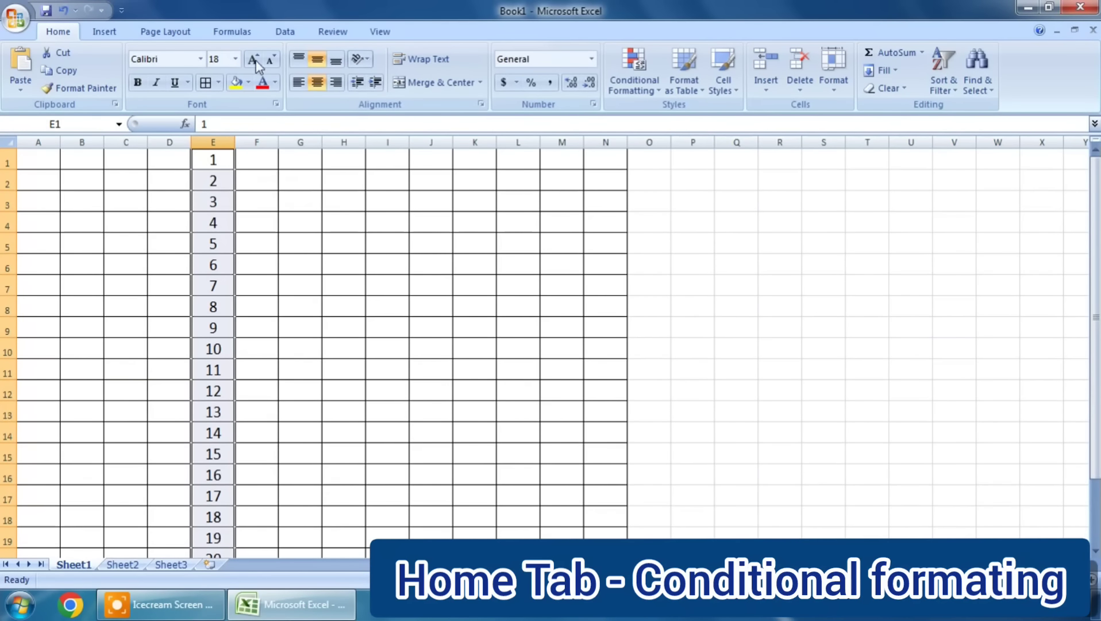
- Apply a Top 10 Items rule to the numbers in column E with Light Red Fill with Dark Red Text, and undo it
left_click(636, 85)
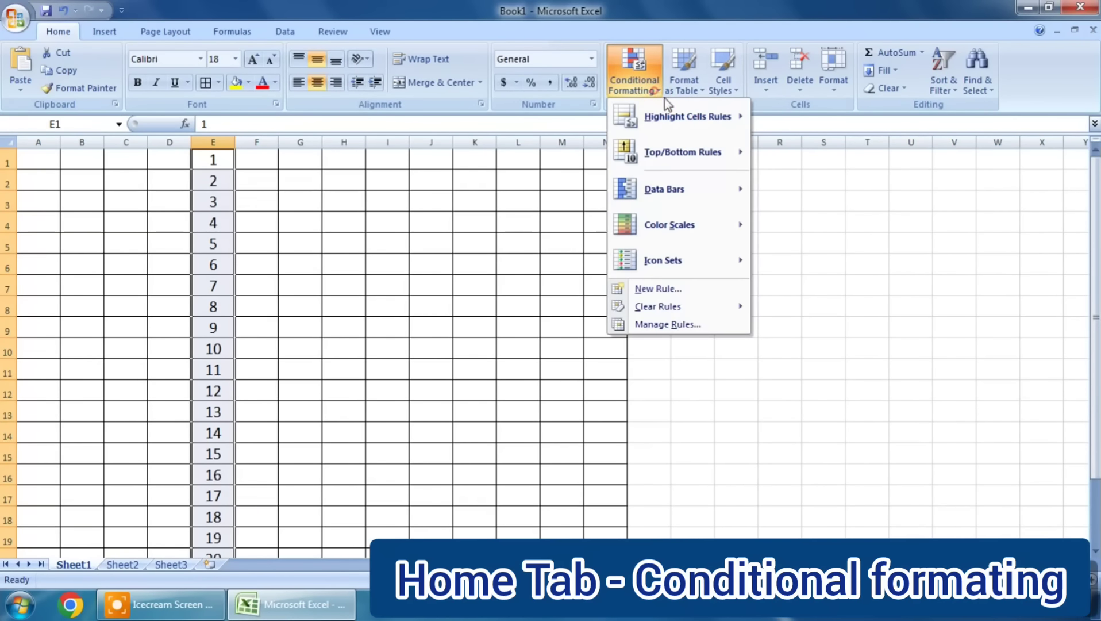
mouse_move(691, 157)
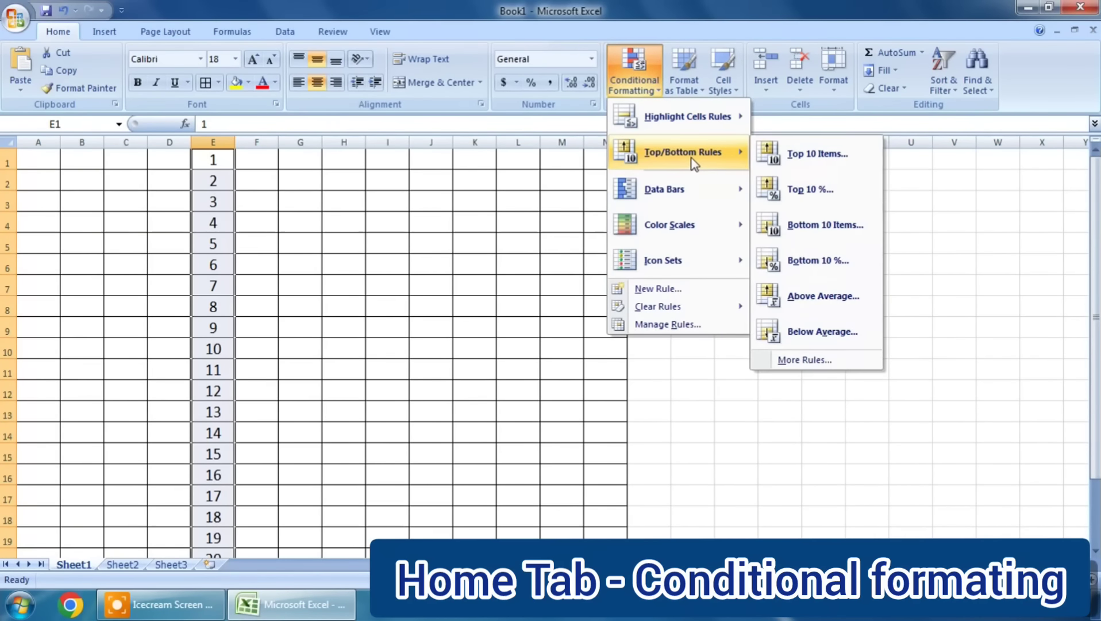
left_click(816, 155)
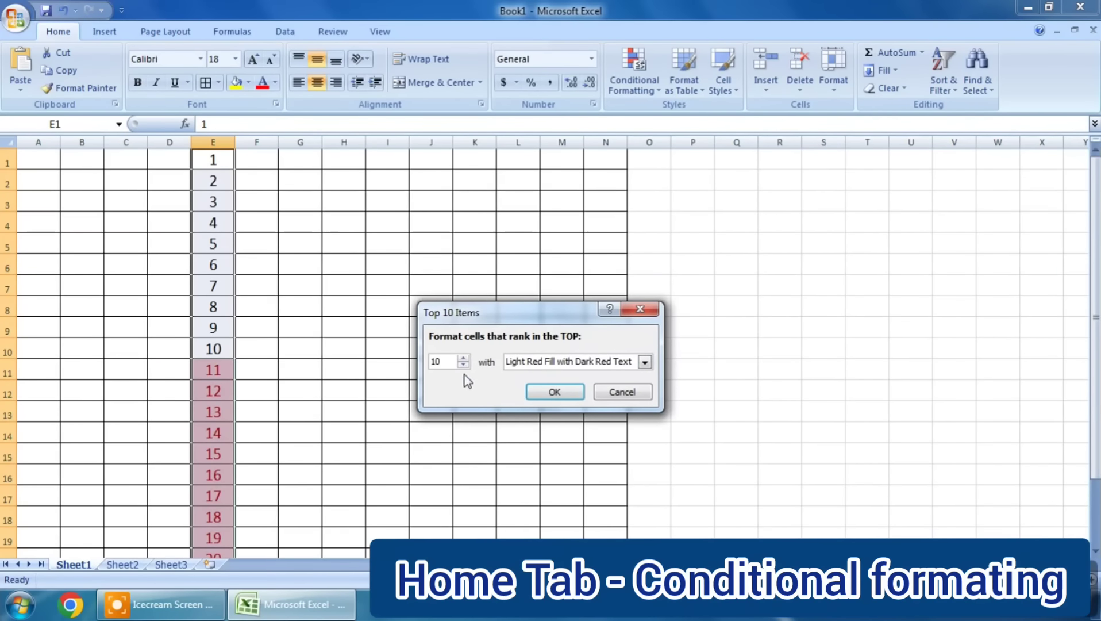
left_click(554, 391)
scroll(328, 418, "down", 4)
scroll(246, 327, "up", 3)
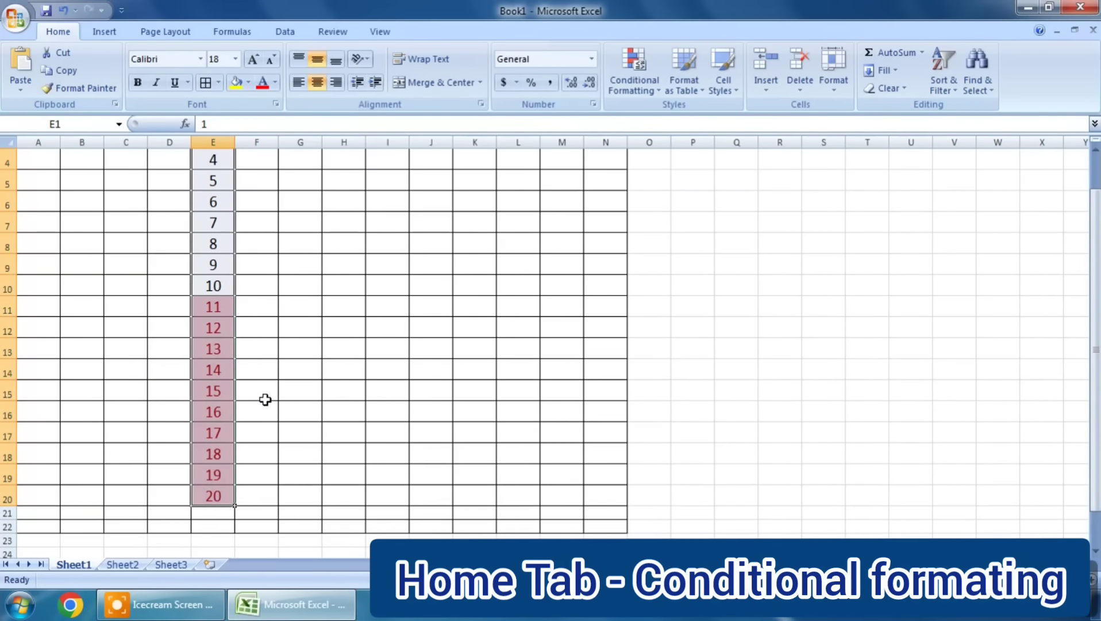
scroll(271, 417, "up", 1)
key("ctrl+z")
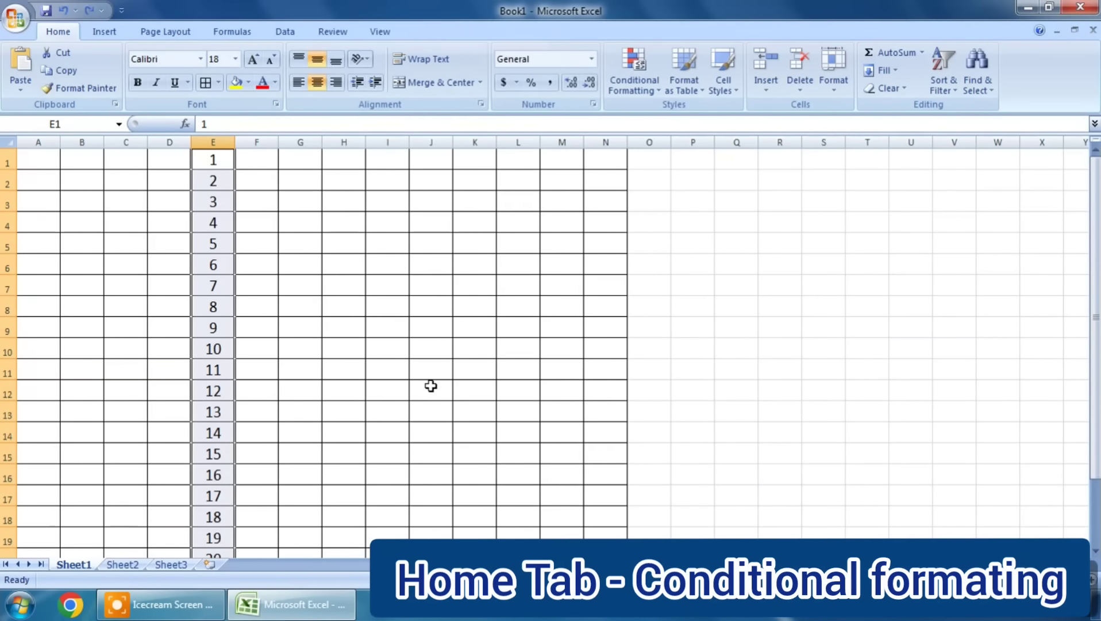
- Apply a Top 10 % rule to the column E numbers with Light Red Fill with Dark Red Text, and undo it
left_click(634, 66)
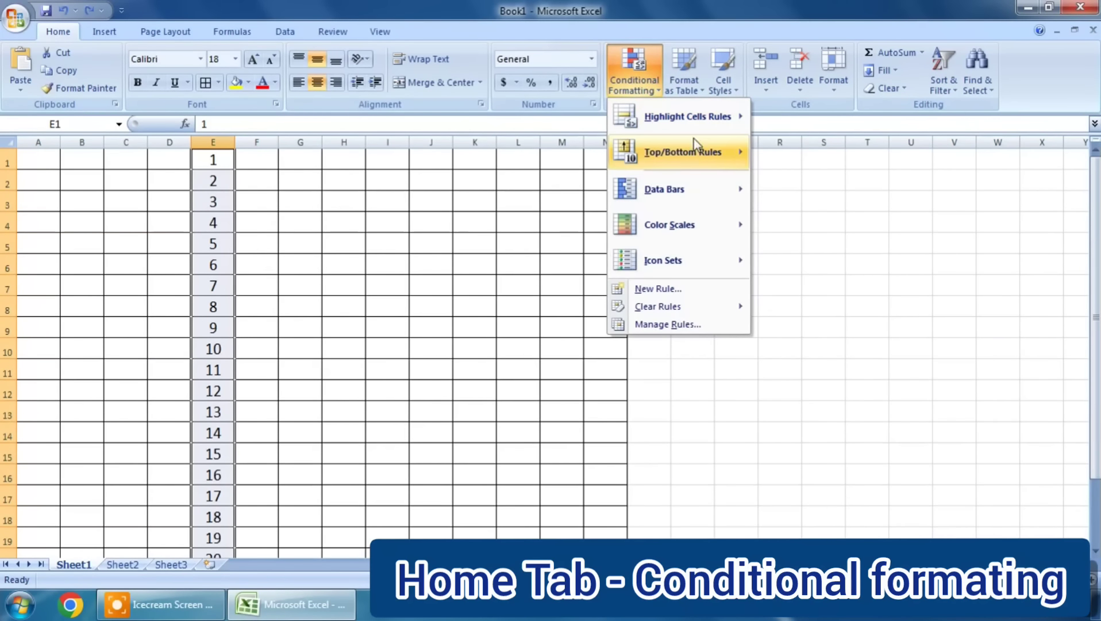
mouse_move(697, 155)
left_click(820, 190)
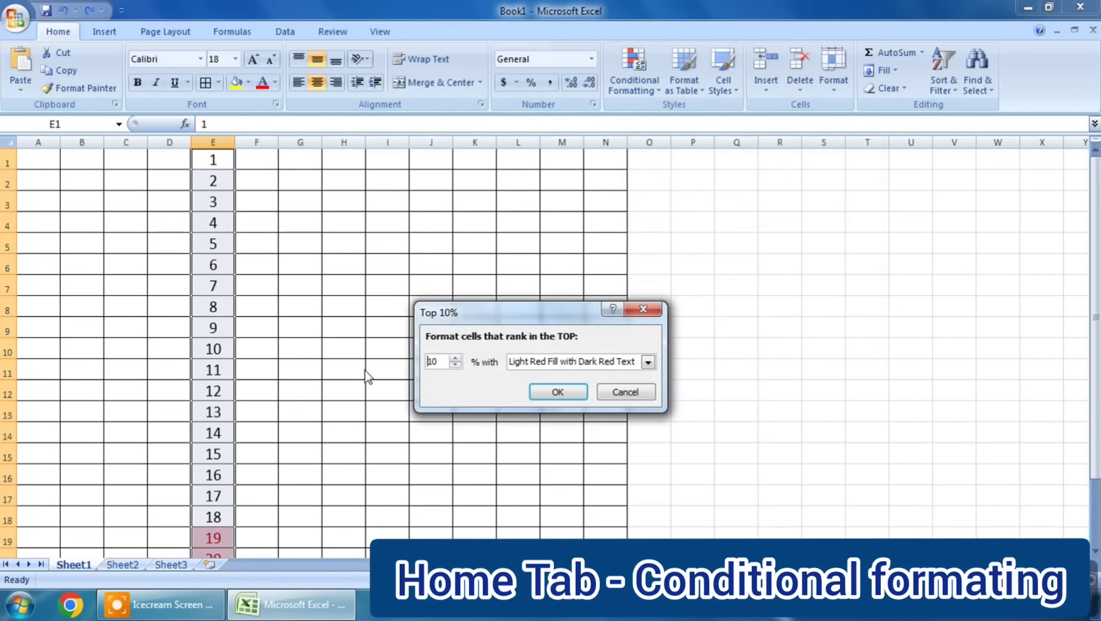
left_click(557, 392)
scroll(398, 393, "down", 4)
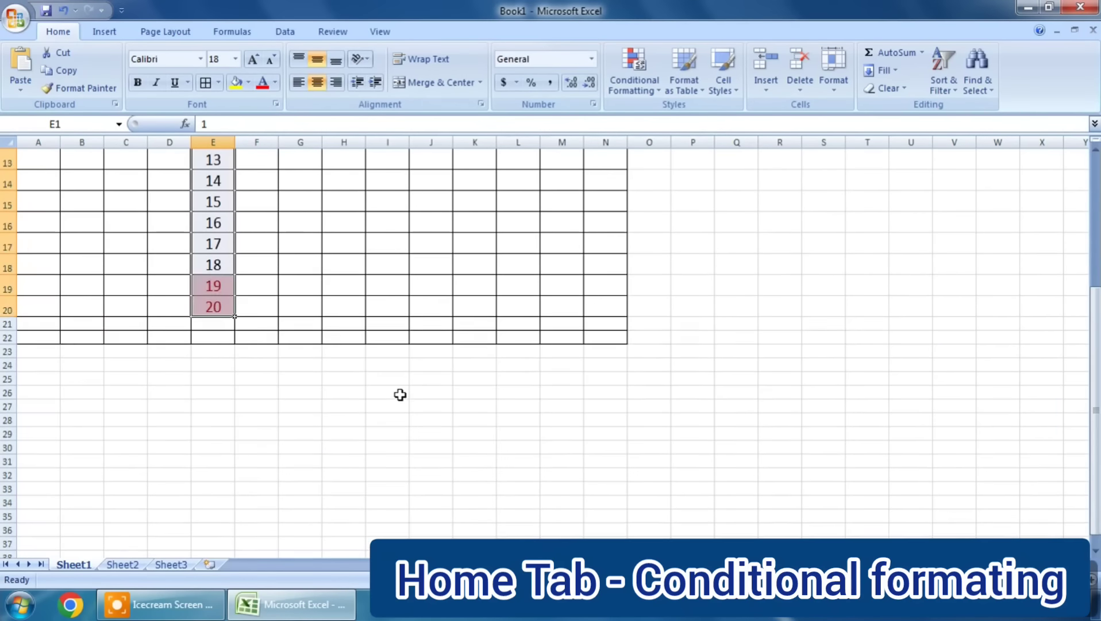
scroll(398, 393, "up", 1)
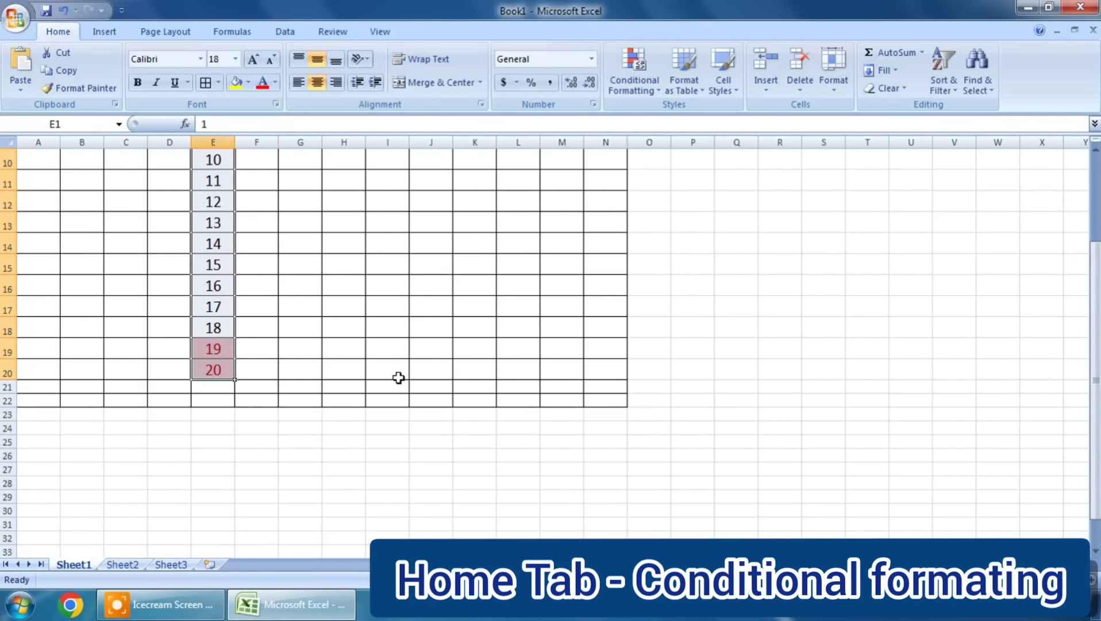
scroll(398, 378, "up", 3)
scroll(398, 378, "down", 2)
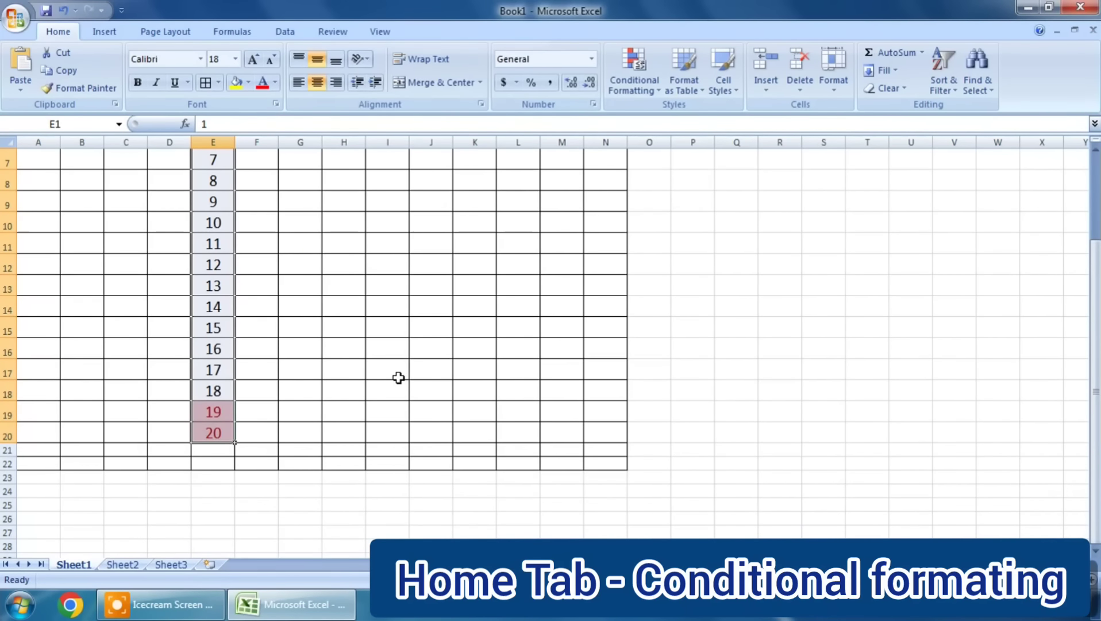
scroll(398, 378, "up", 2)
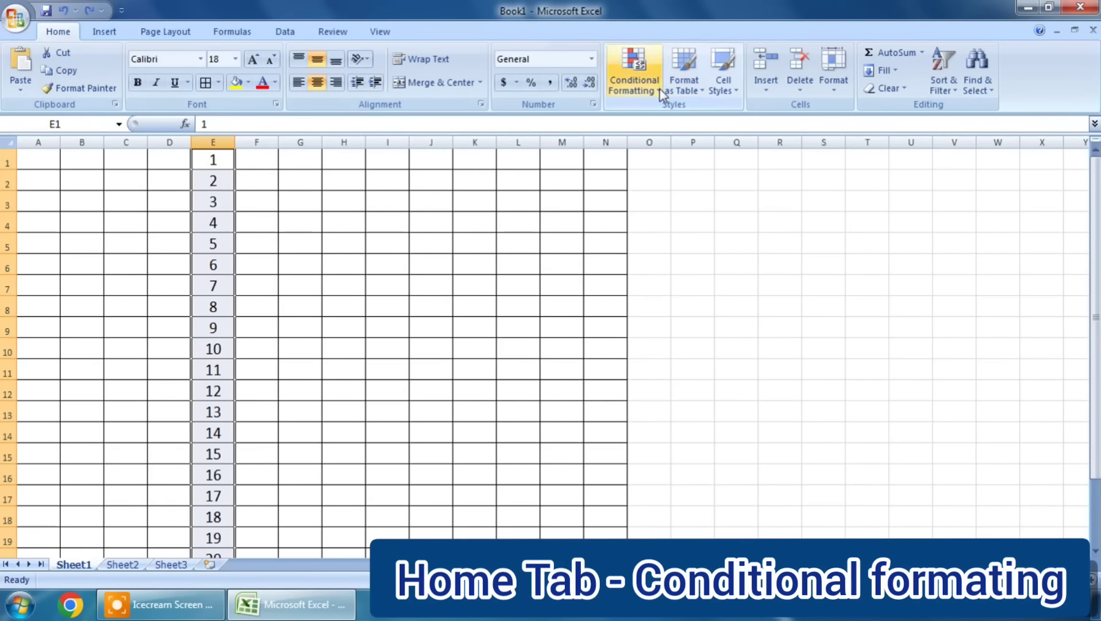
- Apply a Bottom 10 Items rule to the column E numbers with Light Red Fill with Dark Red Text, and undo it
left_click(634, 74)
mouse_move(683, 157)
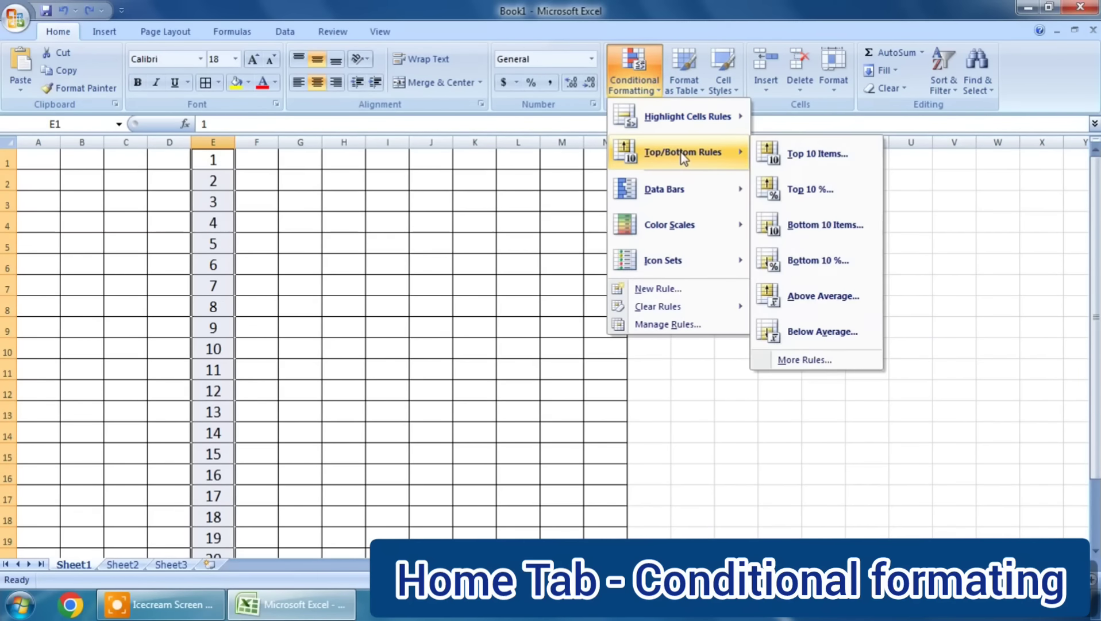
left_click(821, 228)
left_click(547, 397)
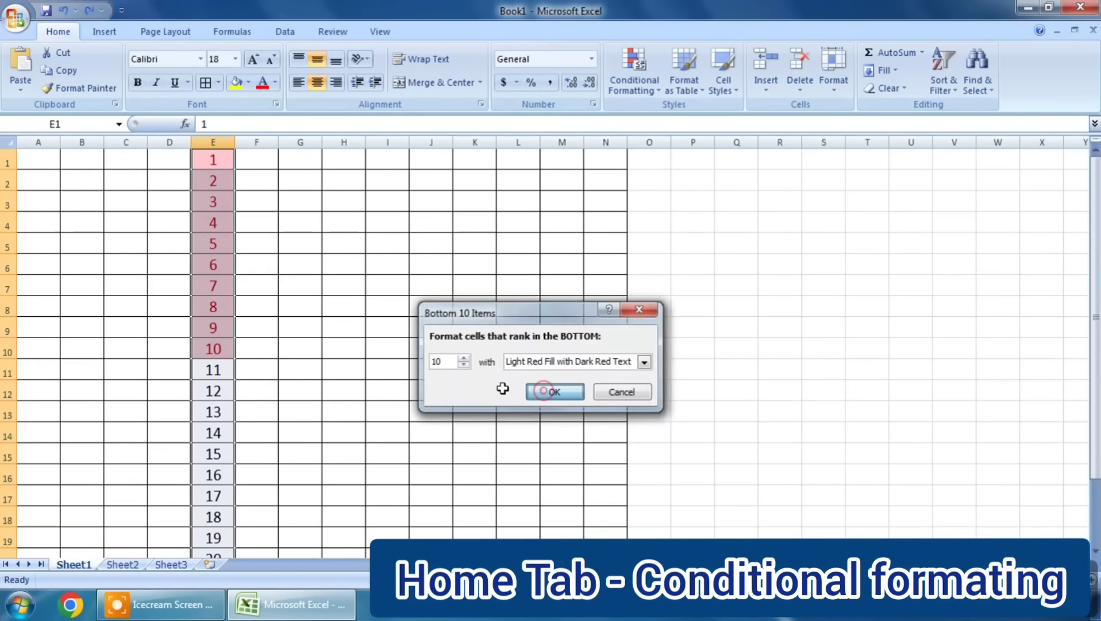
scroll(421, 313, "down", 5)
scroll(419, 313, "up", 5)
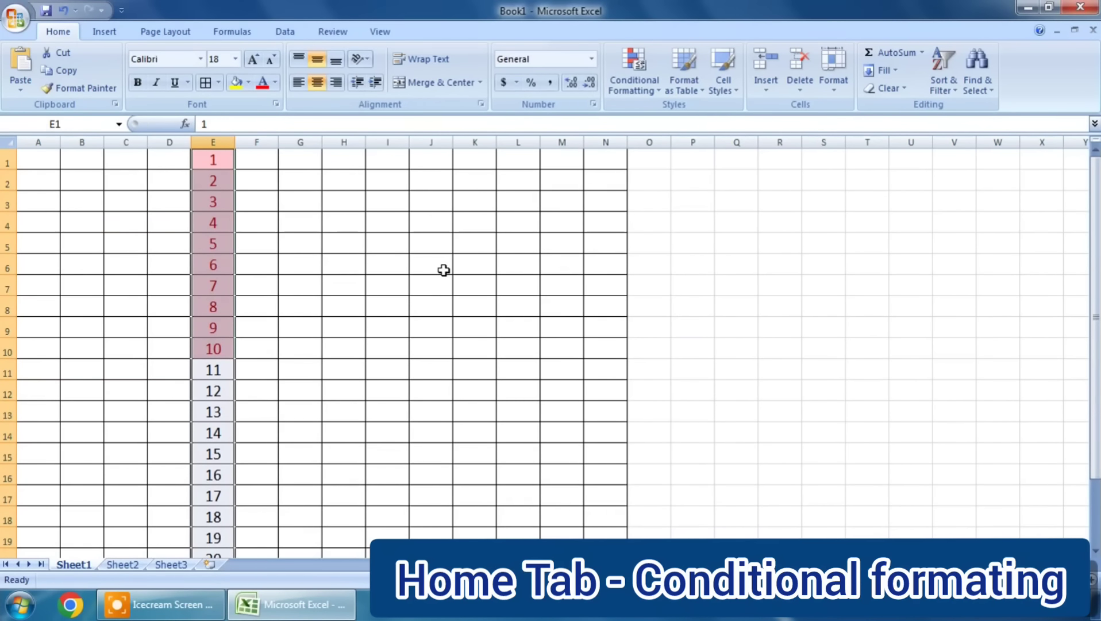
key("ctrl+z")
- Apply a Bottom 10 % rule to the column E numbers with Light Red Fill with Dark Red Text, and undo it
left_click(634, 72)
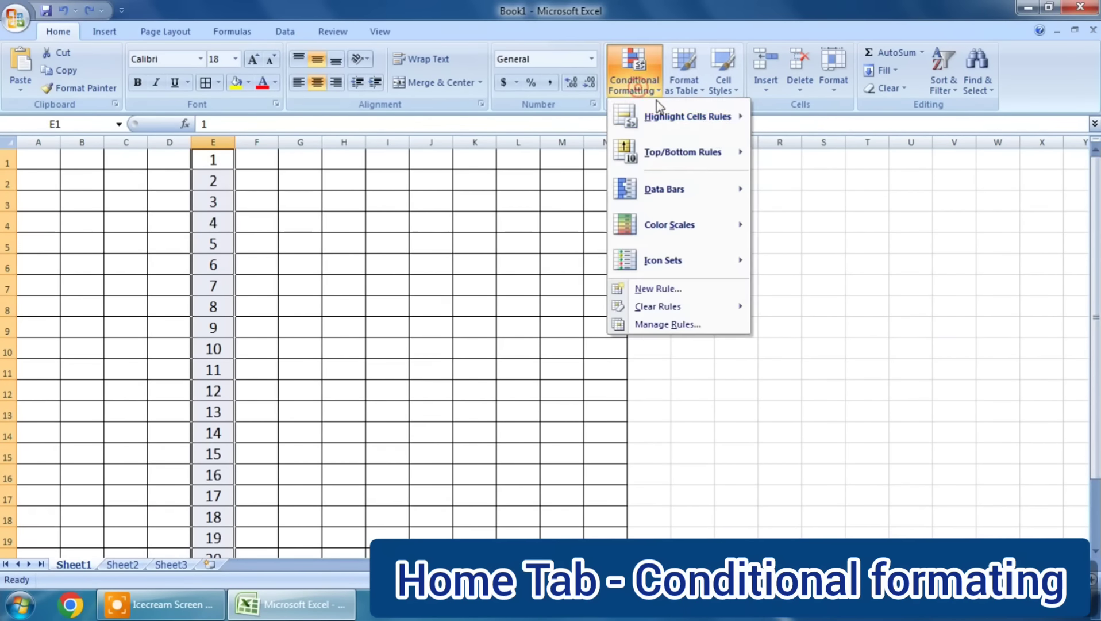
mouse_move(718, 155)
left_click(827, 260)
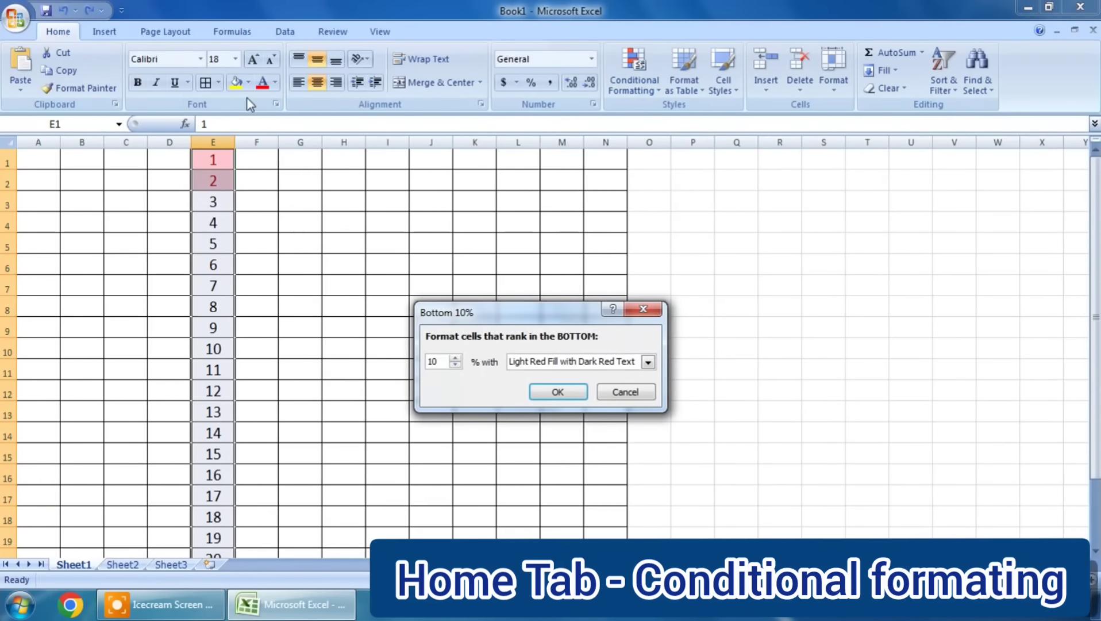
left_click(560, 393)
key("ctrl+z")
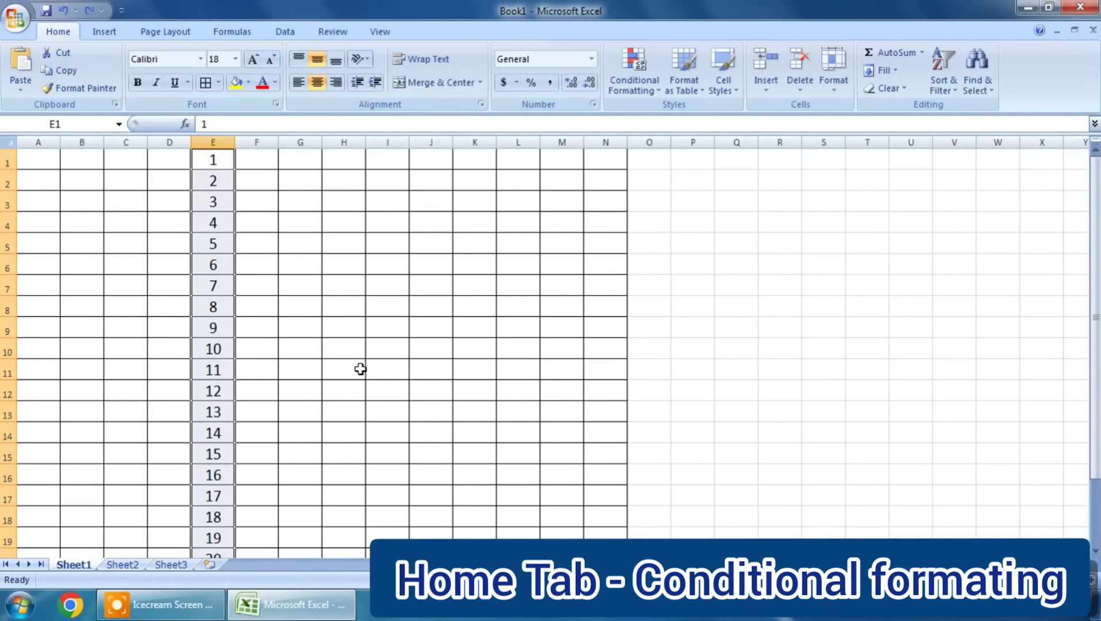
- Apply an Above Average conditional formatting rule to the numbers in column E, and undo it
left_click(634, 72)
mouse_move(707, 160)
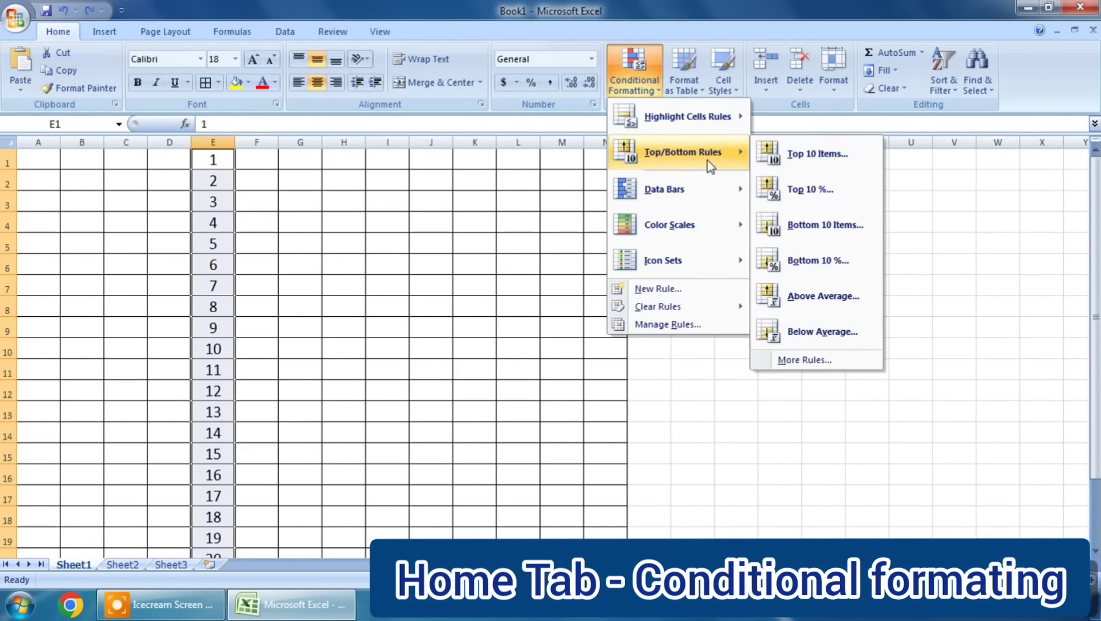
left_click(831, 308)
left_click(567, 391)
scroll(408, 324, "down", 8)
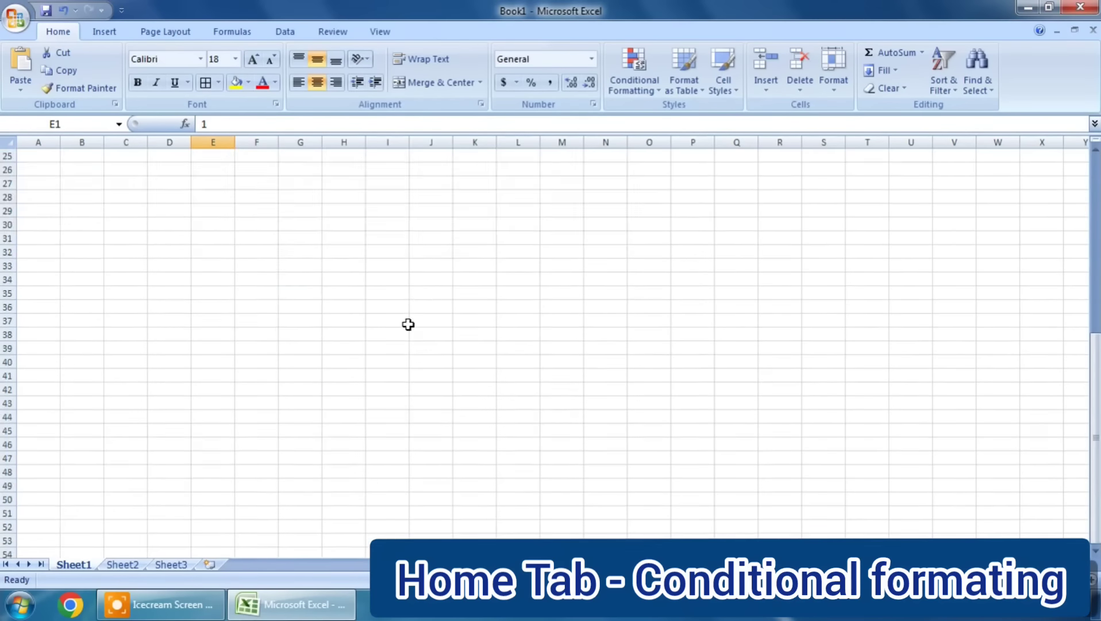
scroll(408, 324, "up", 8)
key("ctrl+z")
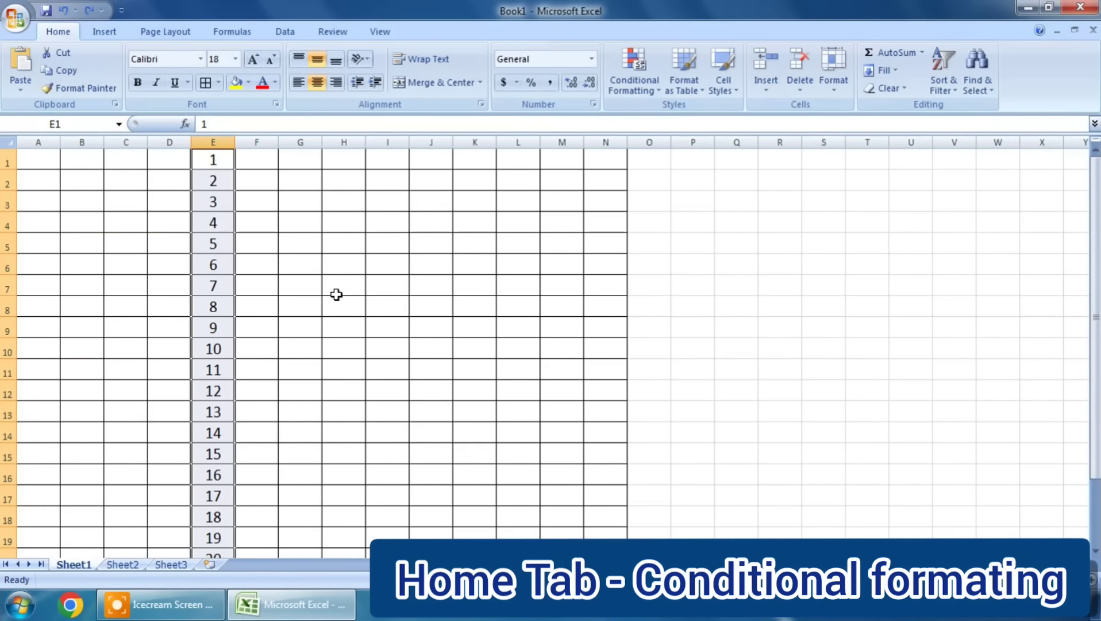
- Apply a Below Average rule to the column E numbers with Light Red Fill with Dark Red Text, and undo it
left_click(634, 75)
mouse_move(695, 155)
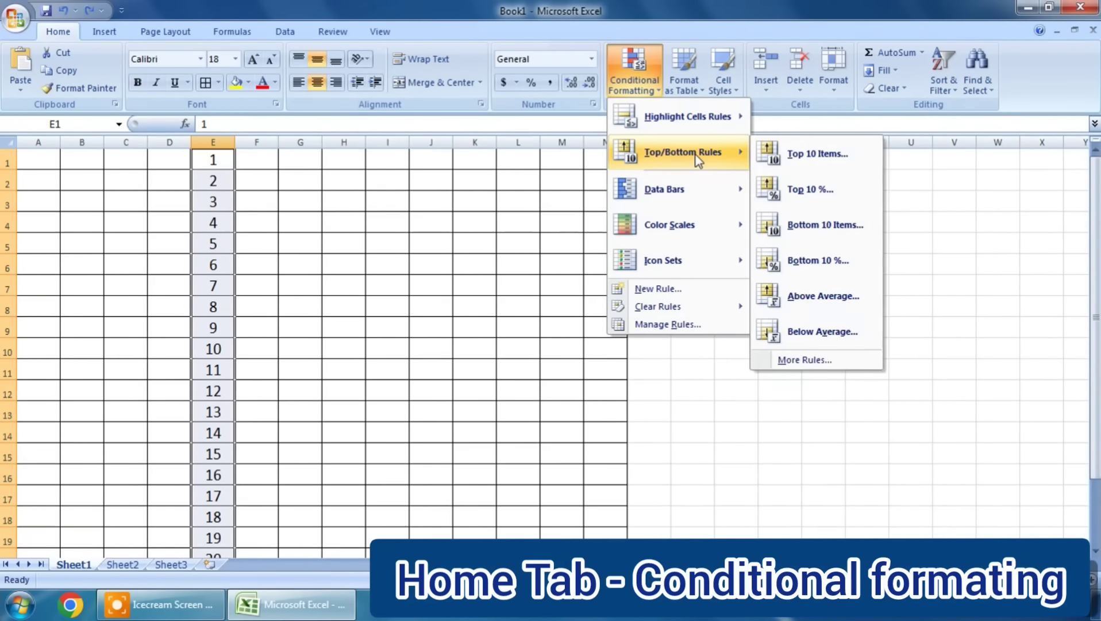
left_click(822, 332)
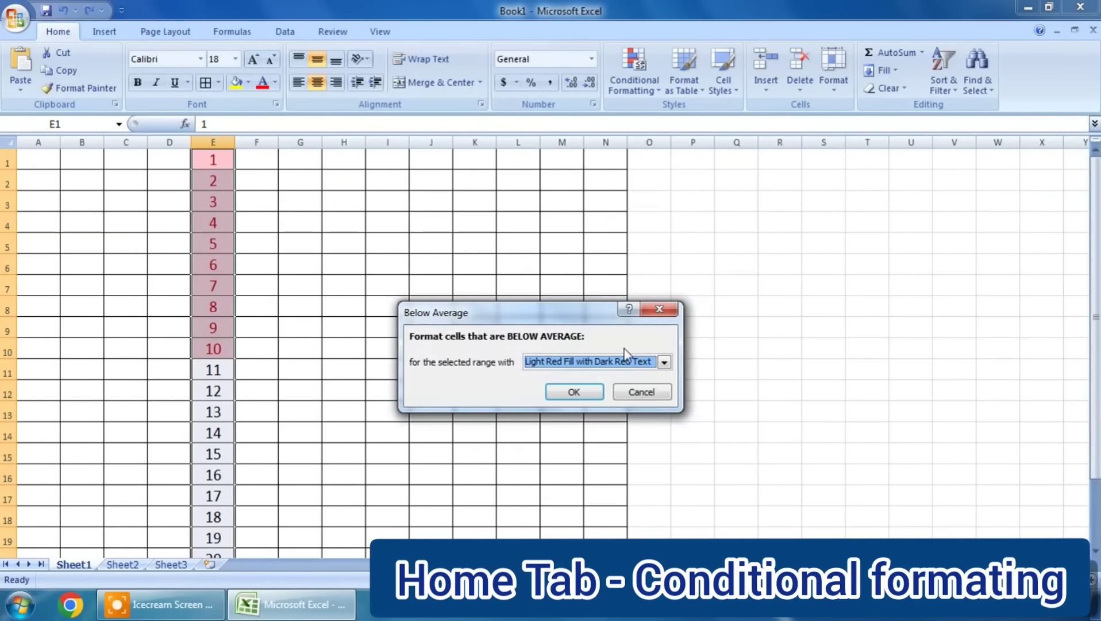
left_click(592, 394)
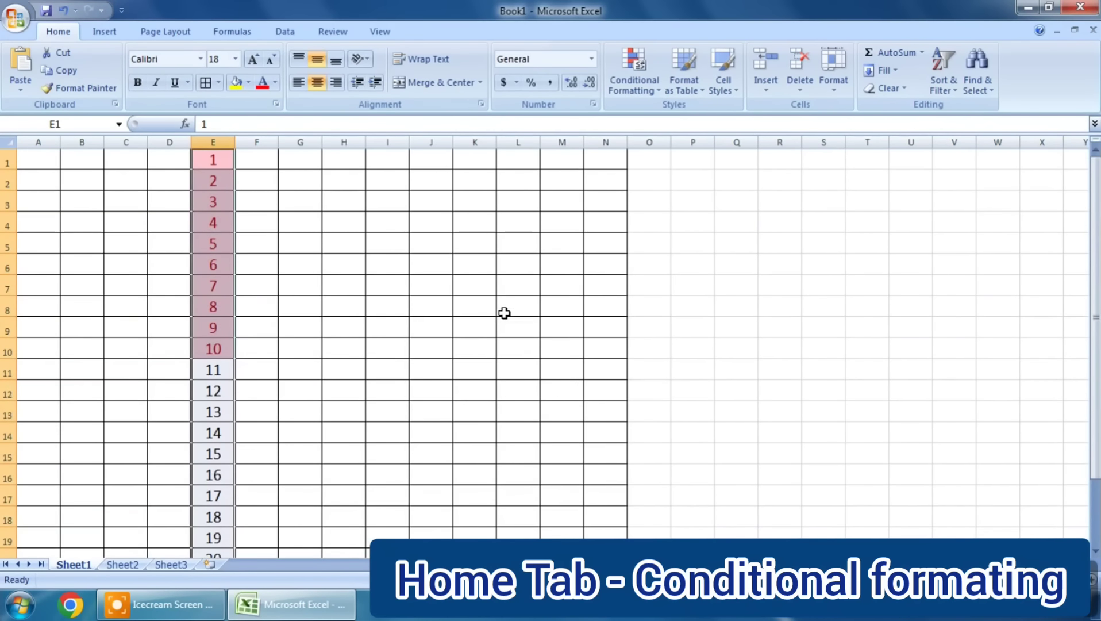
key("ctrl+z")
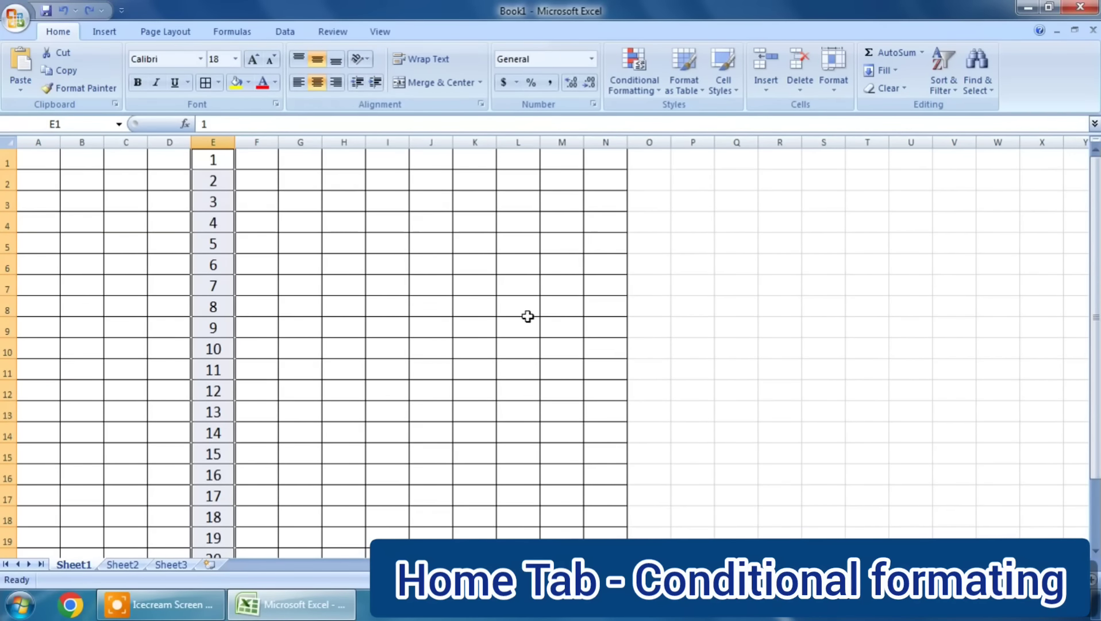
- Preview the Top 10 Items rule on the column E numbers and cancel it without applying
left_click(657, 90)
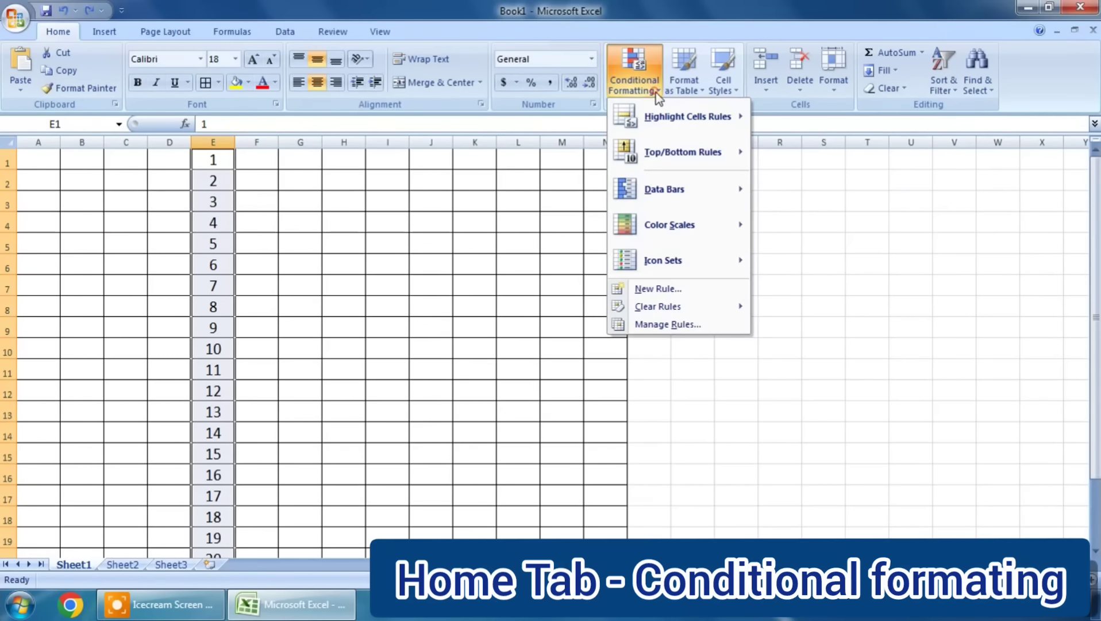
mouse_move(675, 132)
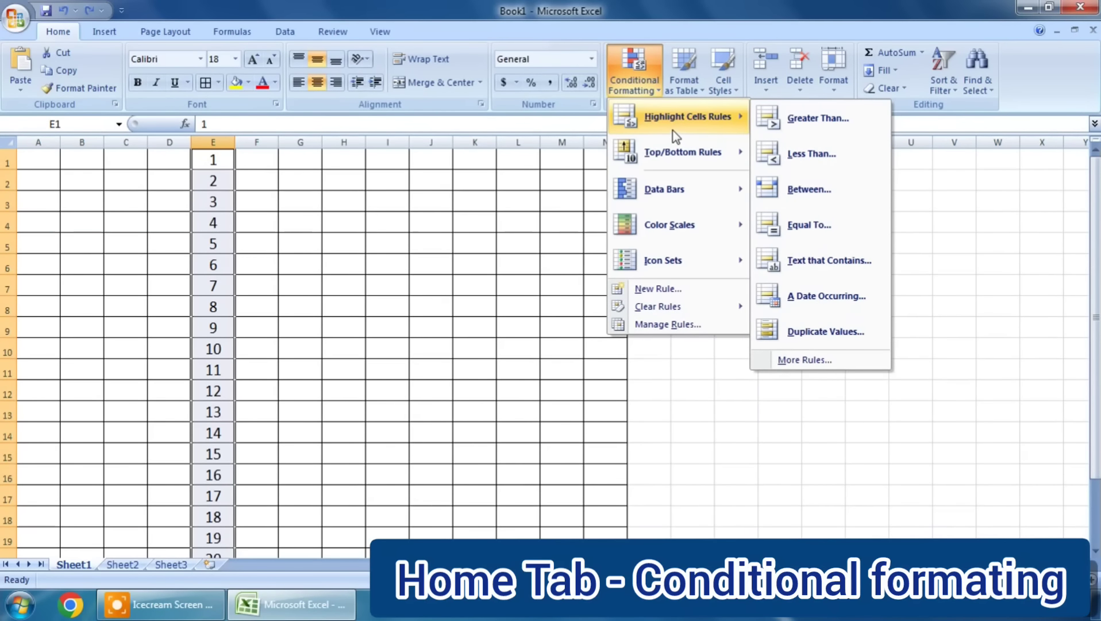
mouse_move(671, 157)
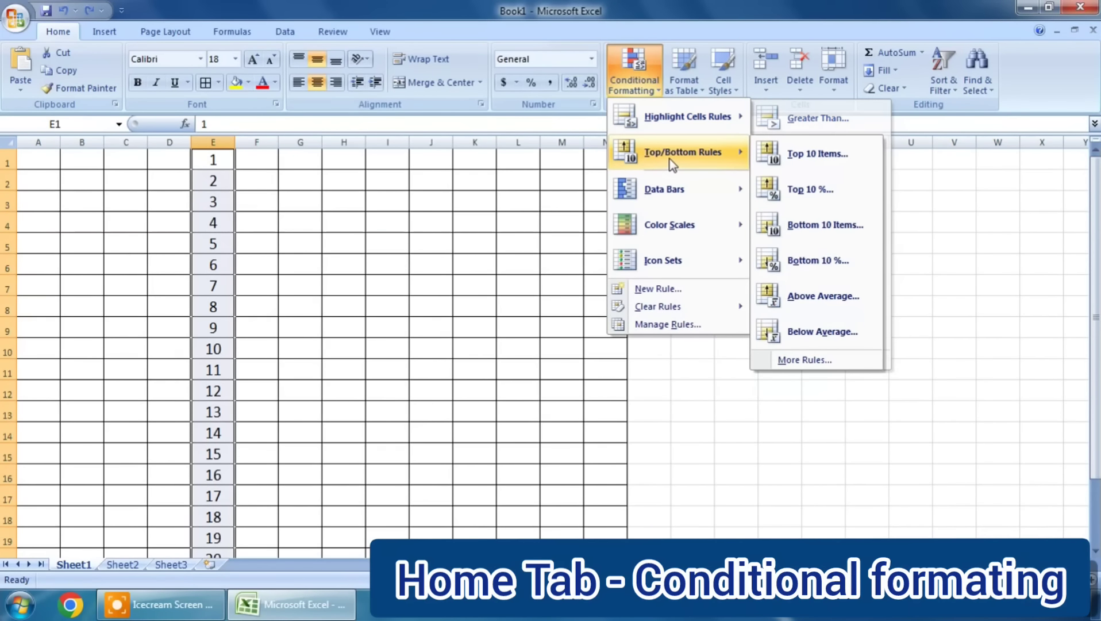
left_click(824, 155)
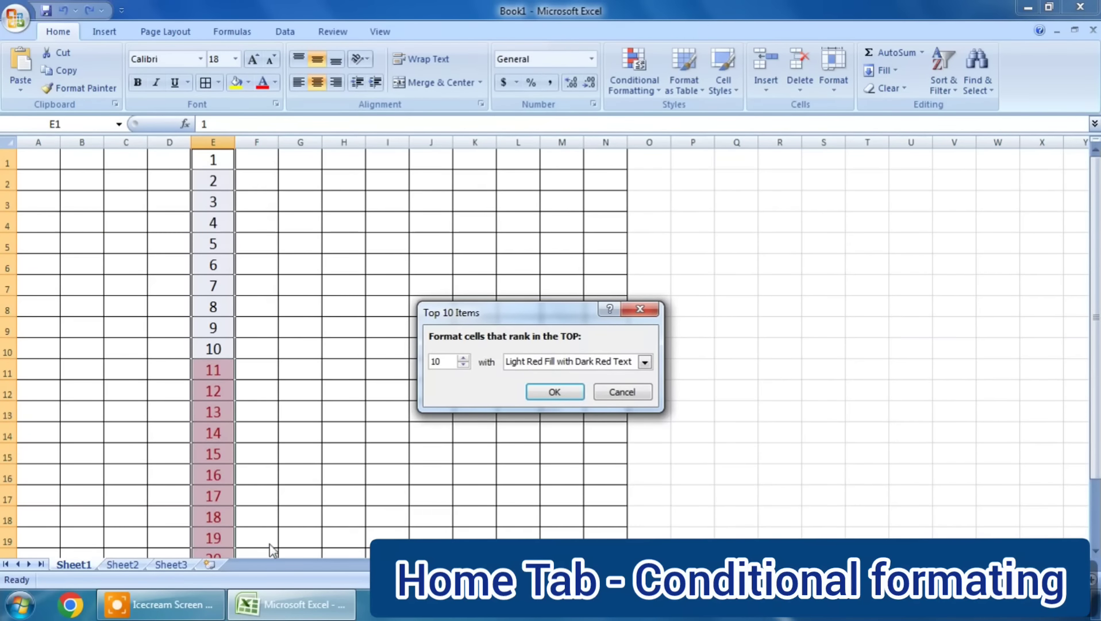
left_click(641, 310)
scroll(322, 391, "down", 3)
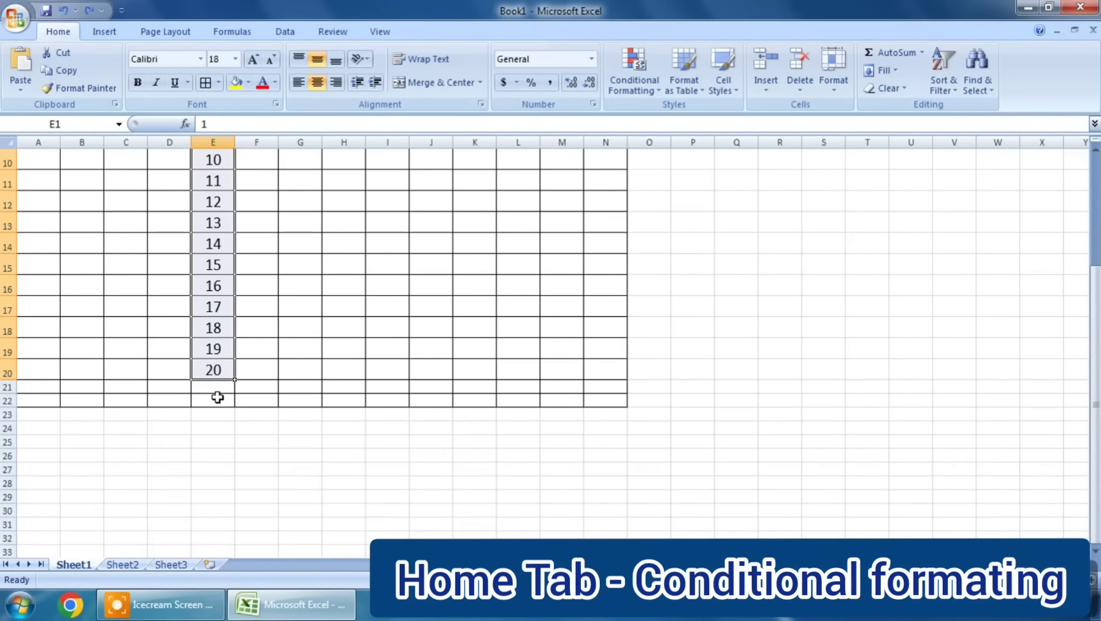
scroll(384, 364, "up", 3)
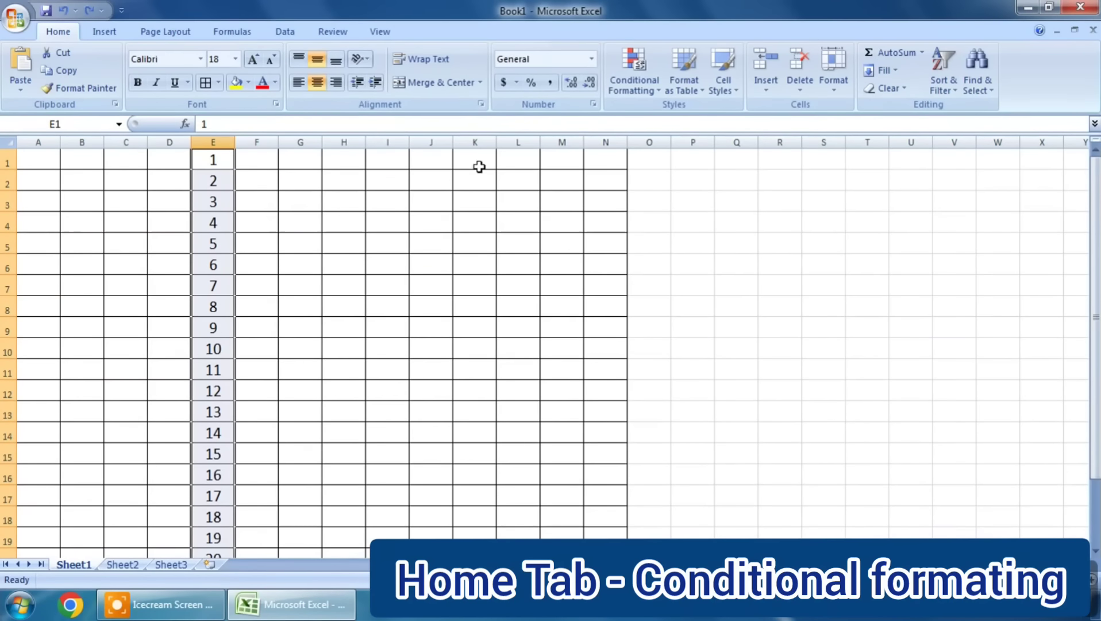
- Highlight the top 10 % of the numbers in E1:E20 with Light Red Fill with Dark Red Text
left_click(650, 90)
mouse_move(692, 148)
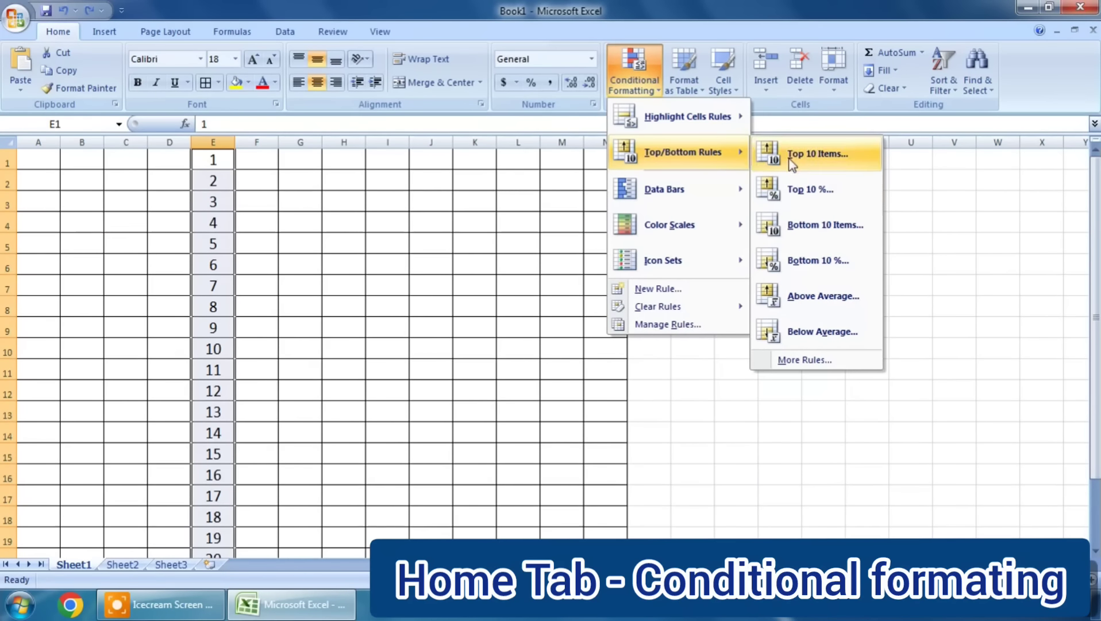
left_click(818, 193)
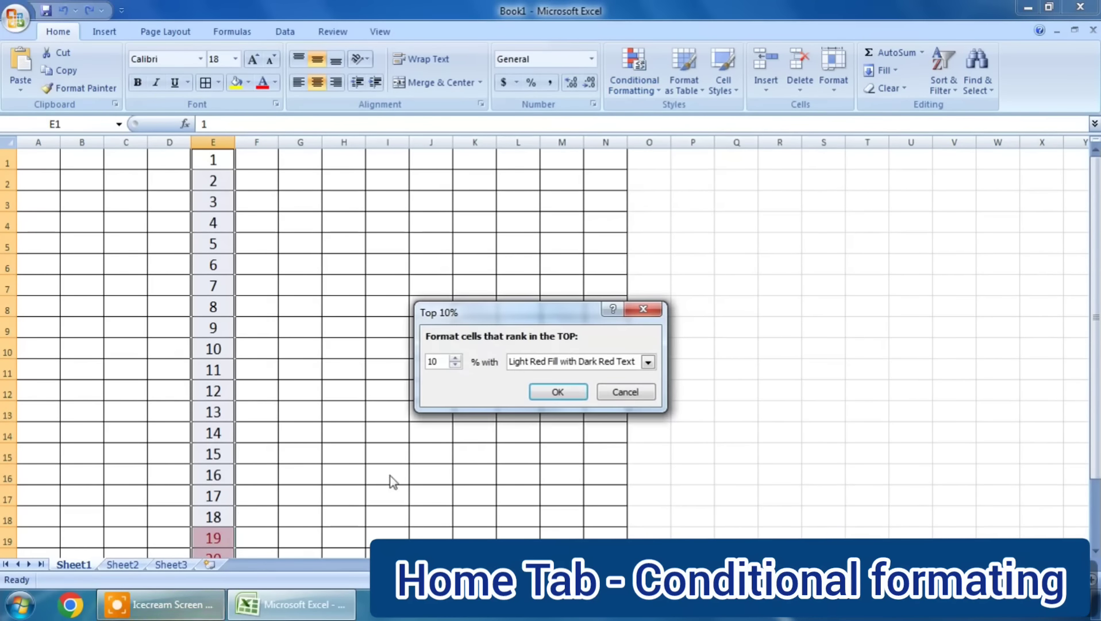
left_click(561, 395)
scroll(221, 450, "down", 2)
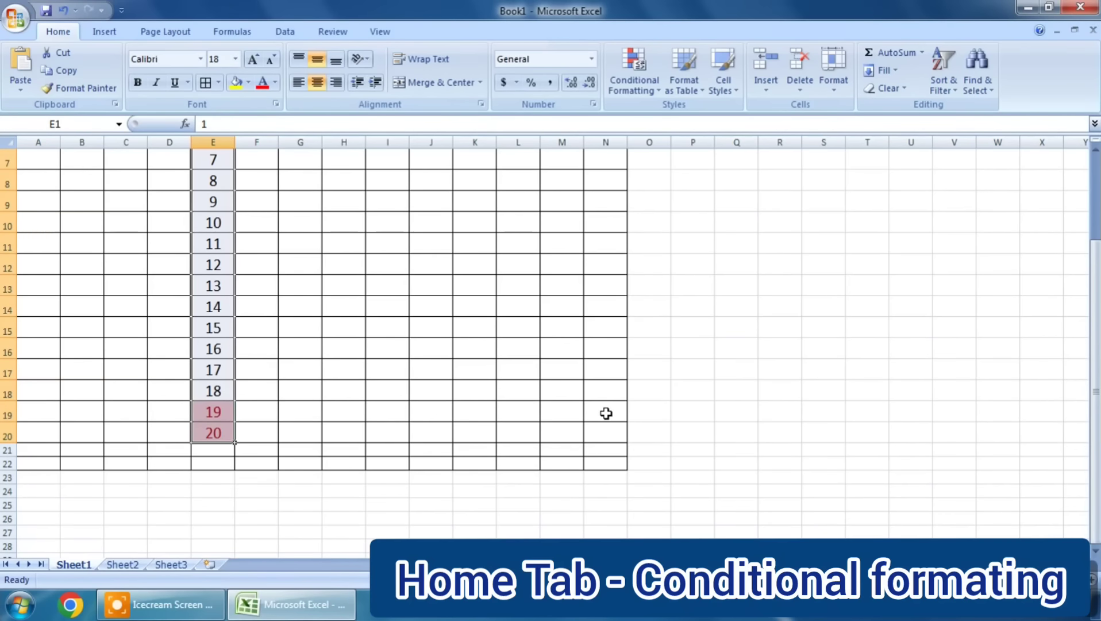
scroll(347, 401, "up", 2)
left_click_drag(231, 169, 216, 518)
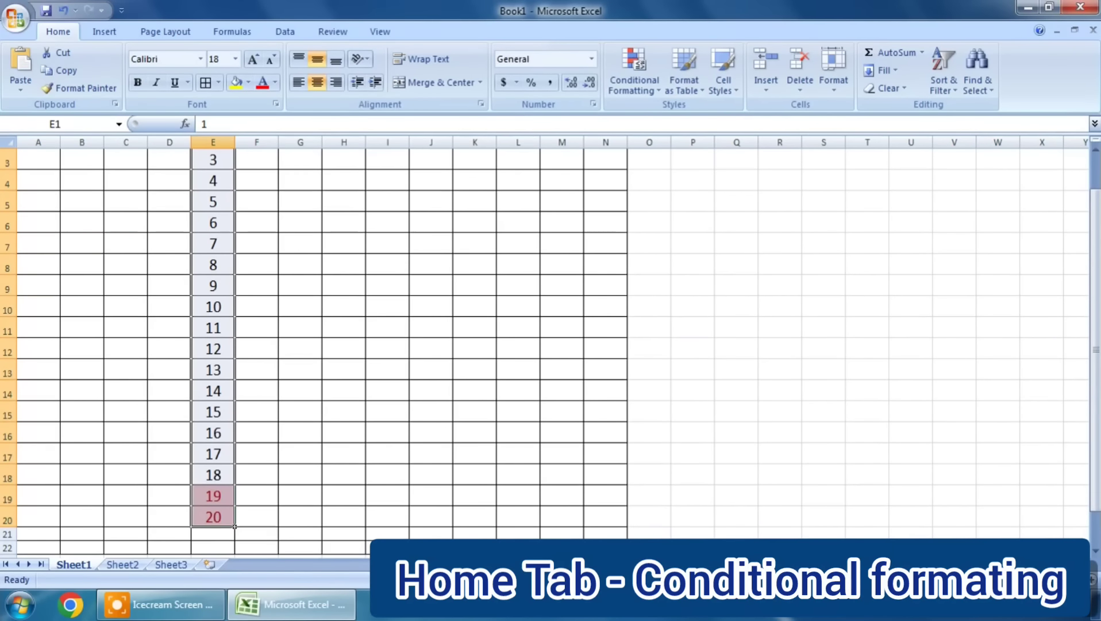
key("alt+Tab")
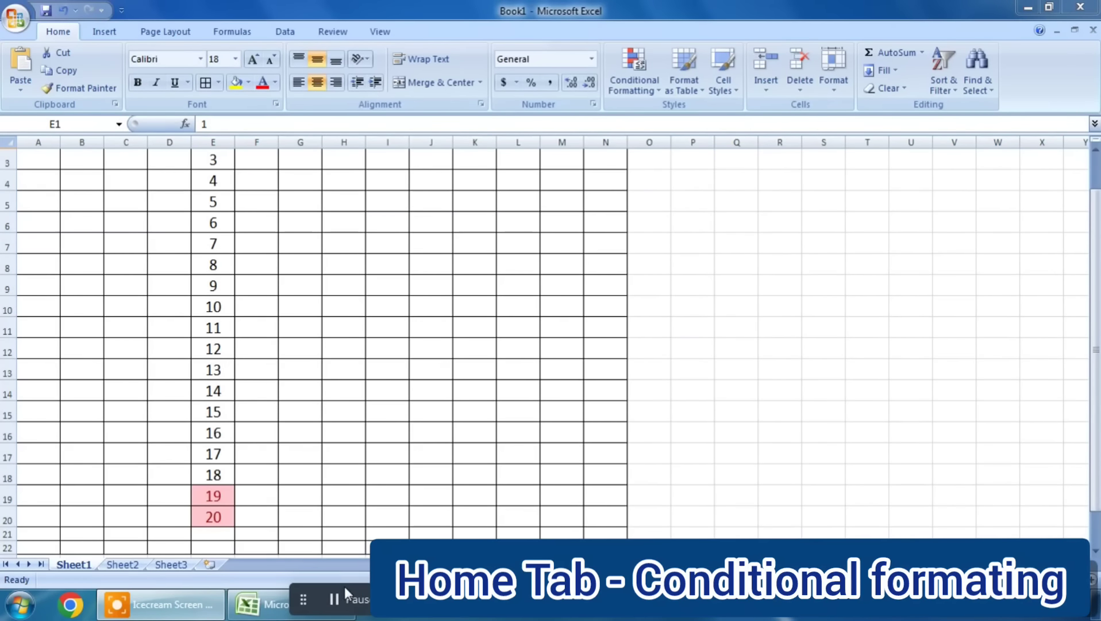
- Enter the sum 210 in cell H15 and the count 20 in cell H16
key("alt+Tab")
left_click(349, 412)
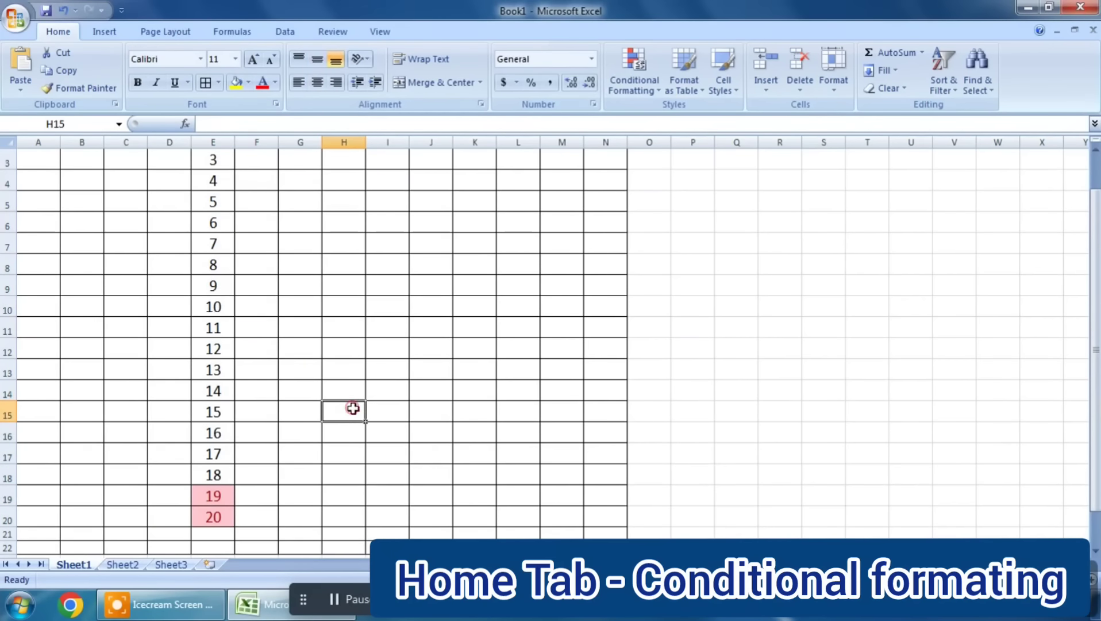
type("210")
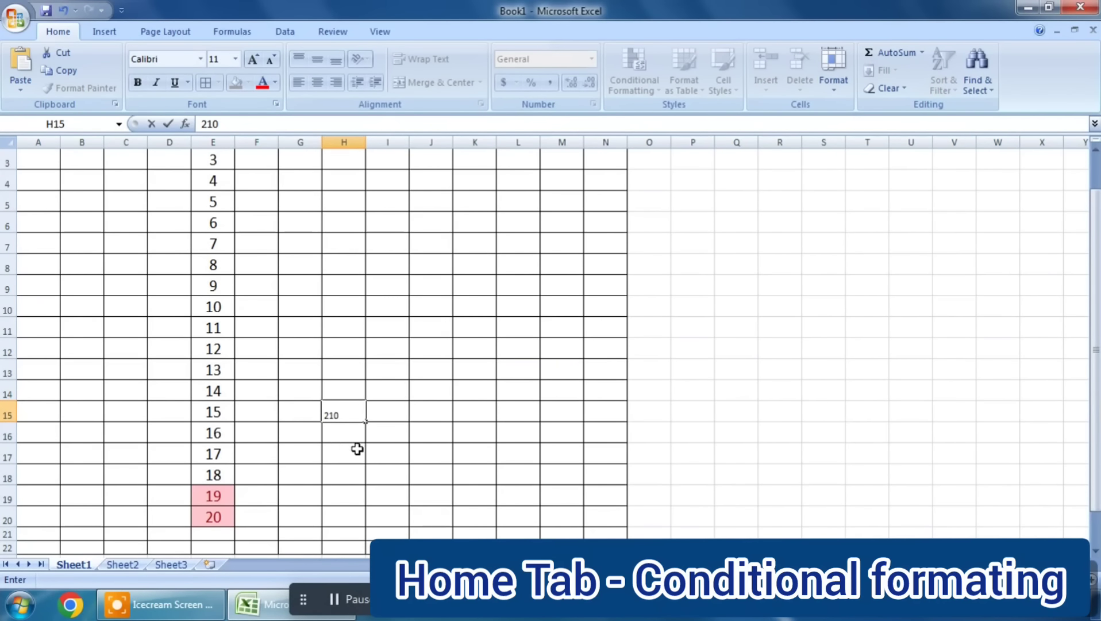
key("Return")
left_click(350, 394)
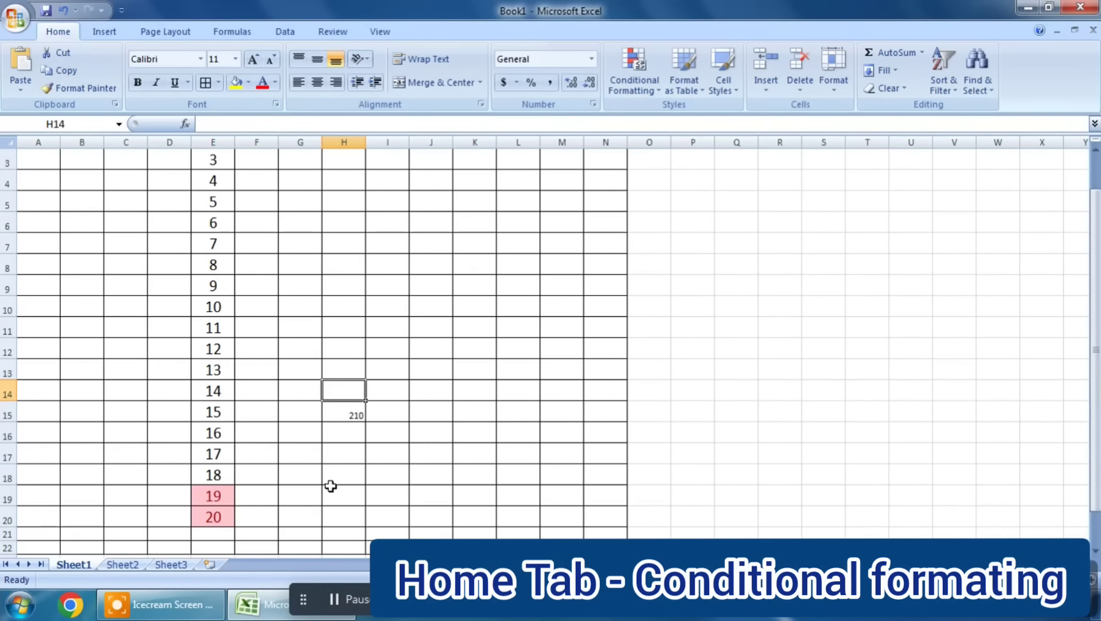
left_click(347, 437)
type("20")
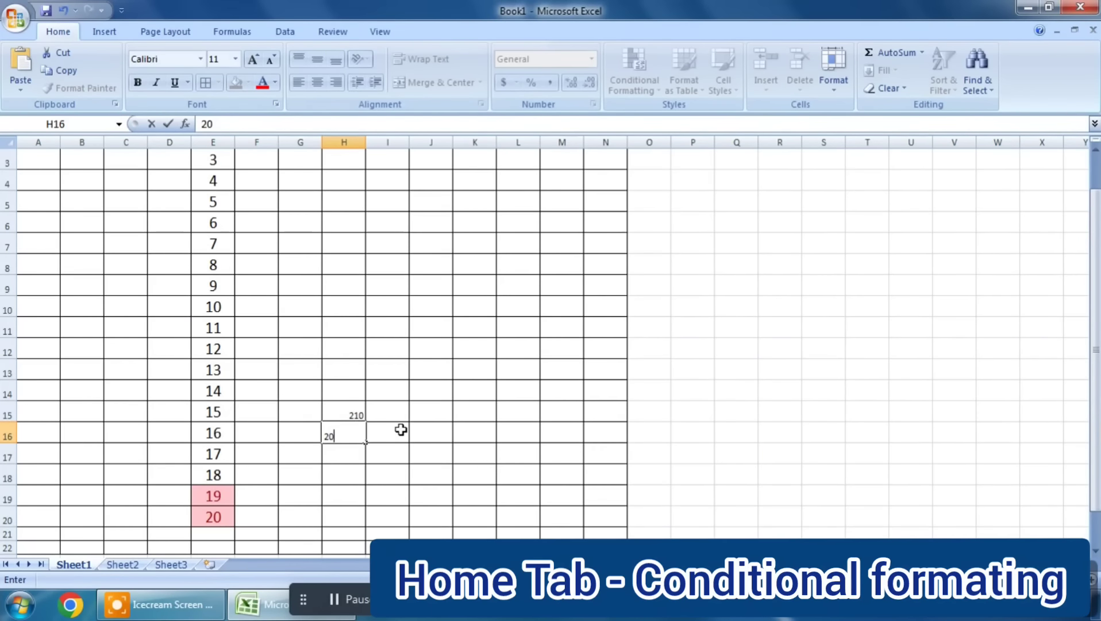
key("Return")
- Calculate the average in H17 with the formula =H15/20
type("=")
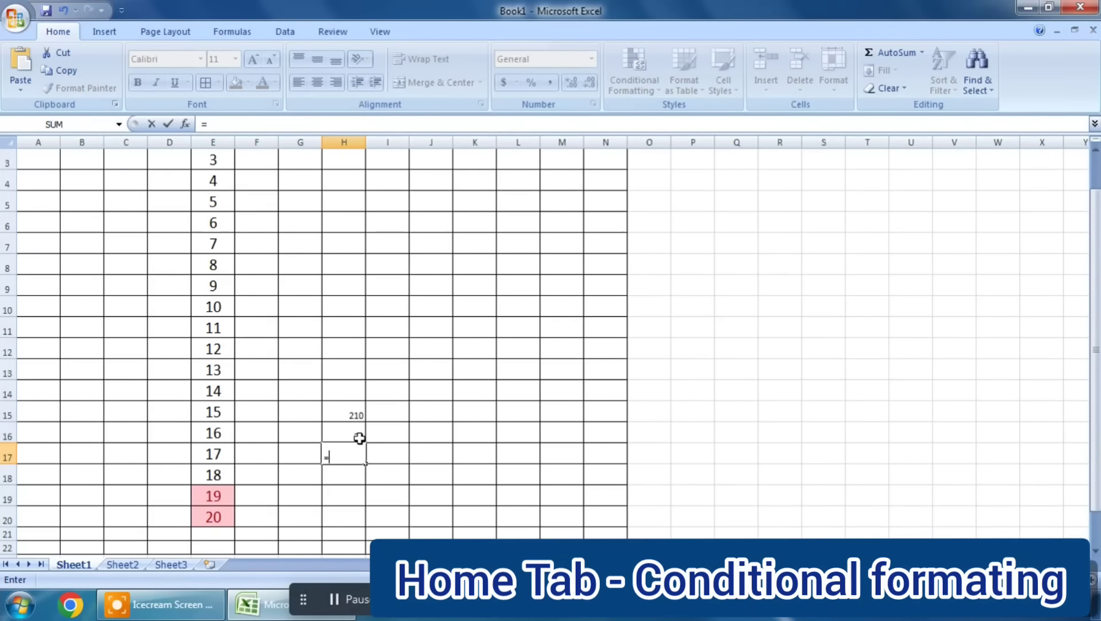
left_click(356, 418)
type("/20")
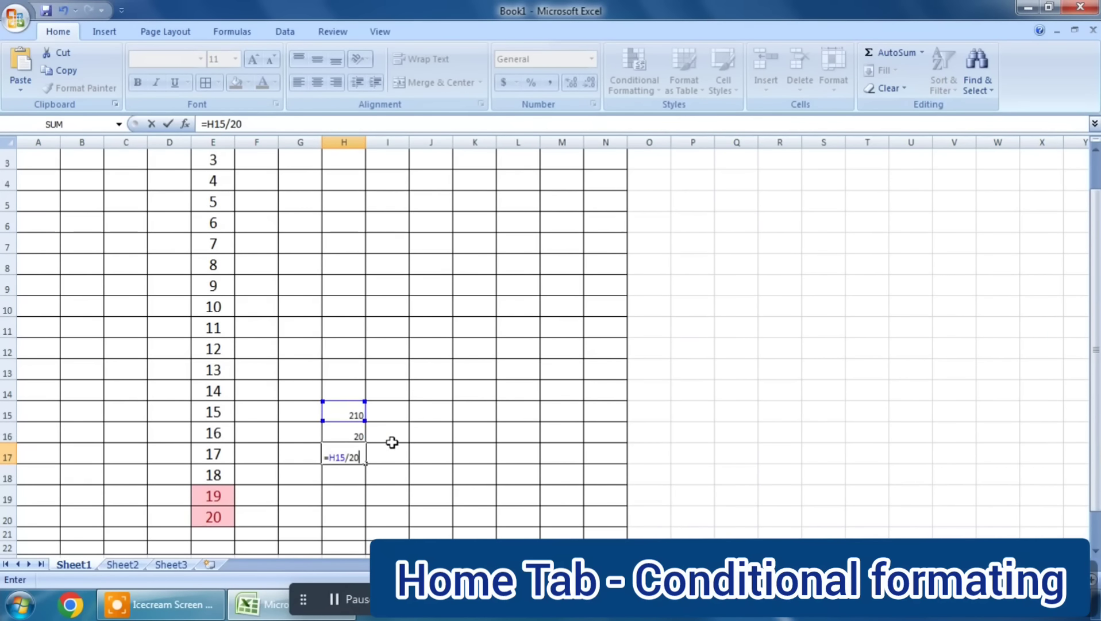
key("Return")
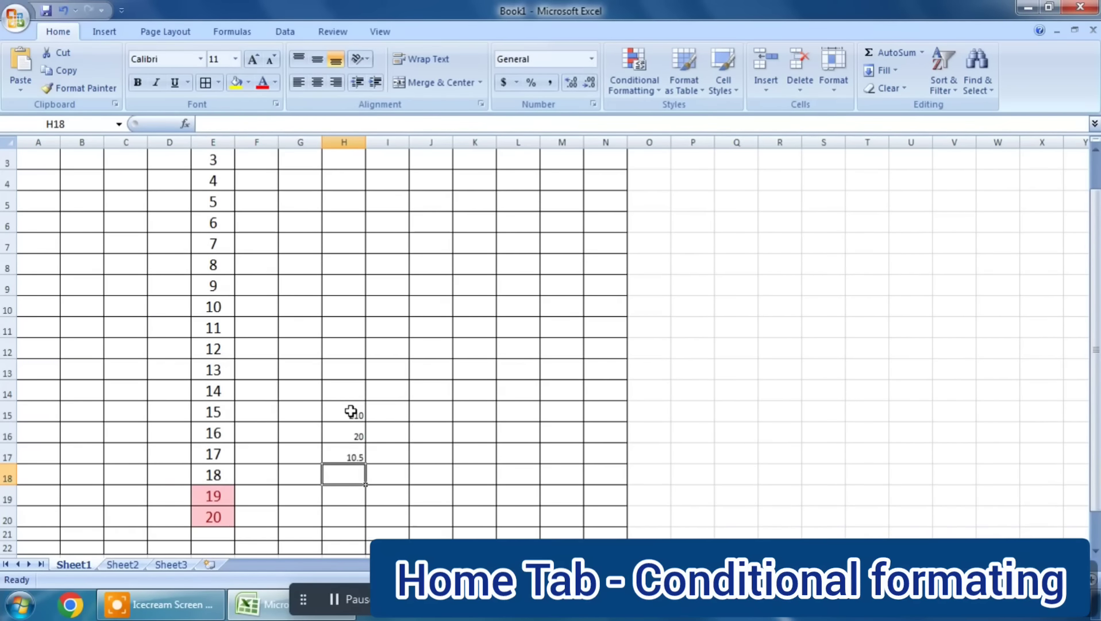
- Delete the average calculation from cells H15:H18
left_click_drag(350, 408, 357, 463)
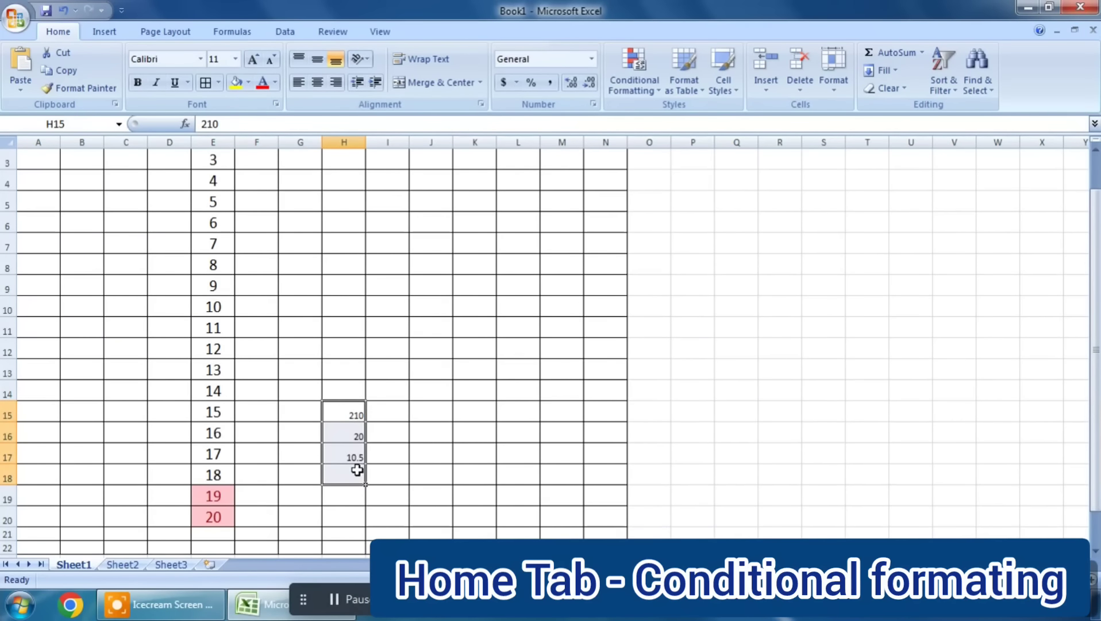
key("Delete")
left_click(446, 472)
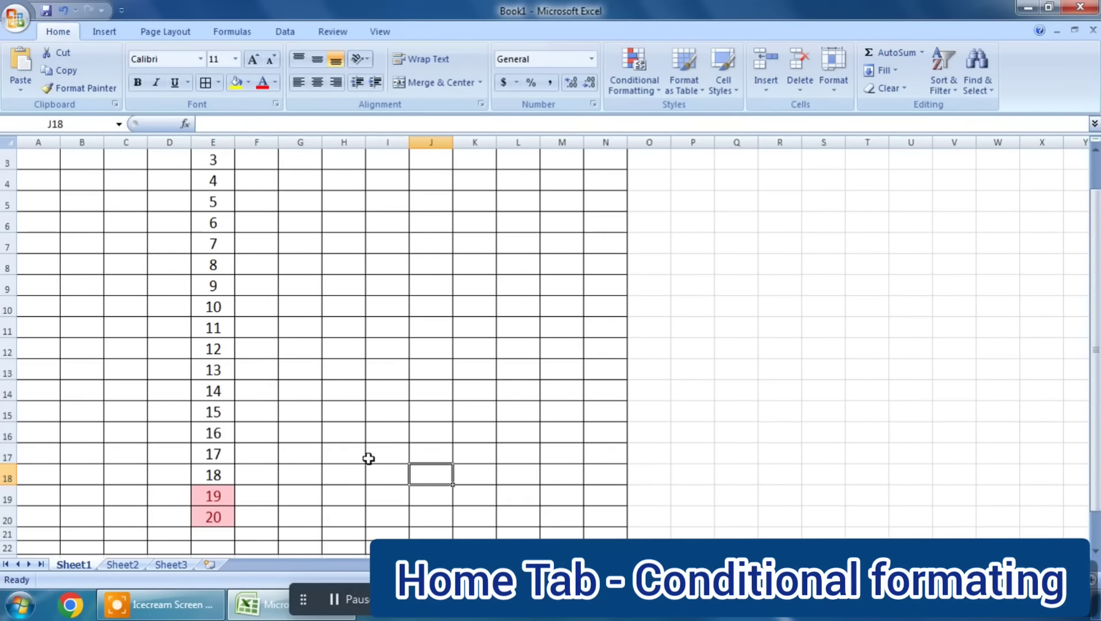
- Undo the recent edits back through the top 10 % highlighting on the column E numbers
key("ctrl+z")
key("ctrl+z")
key("ctrl+z")
key("ctrl+z")
key("ctrl+z")
scroll(412, 439, "down", 3)
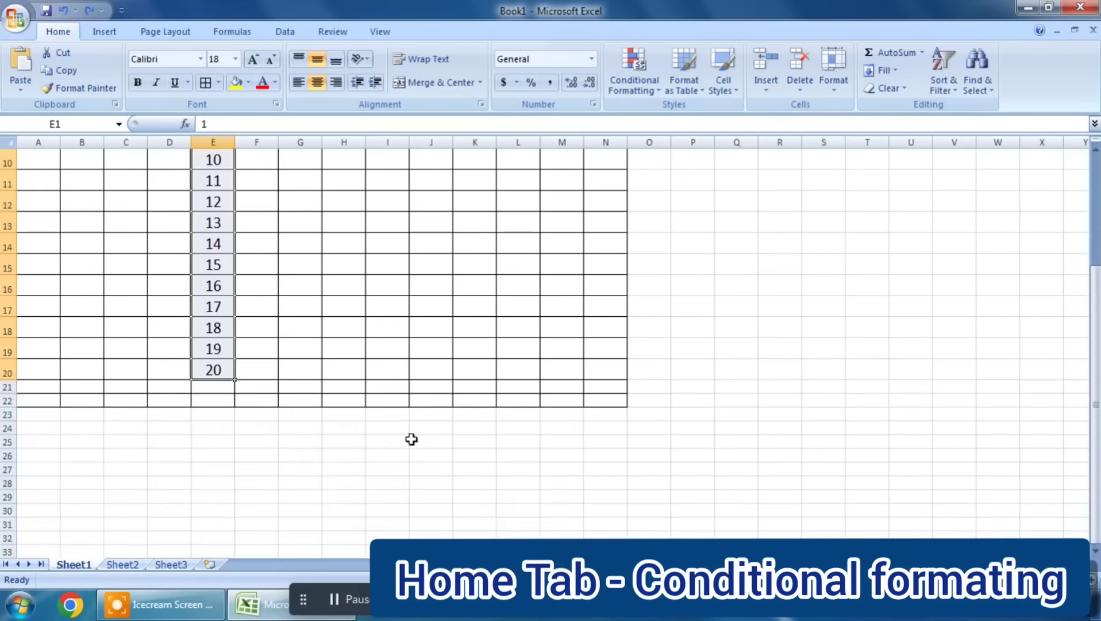
scroll(411, 439, "up", 3)
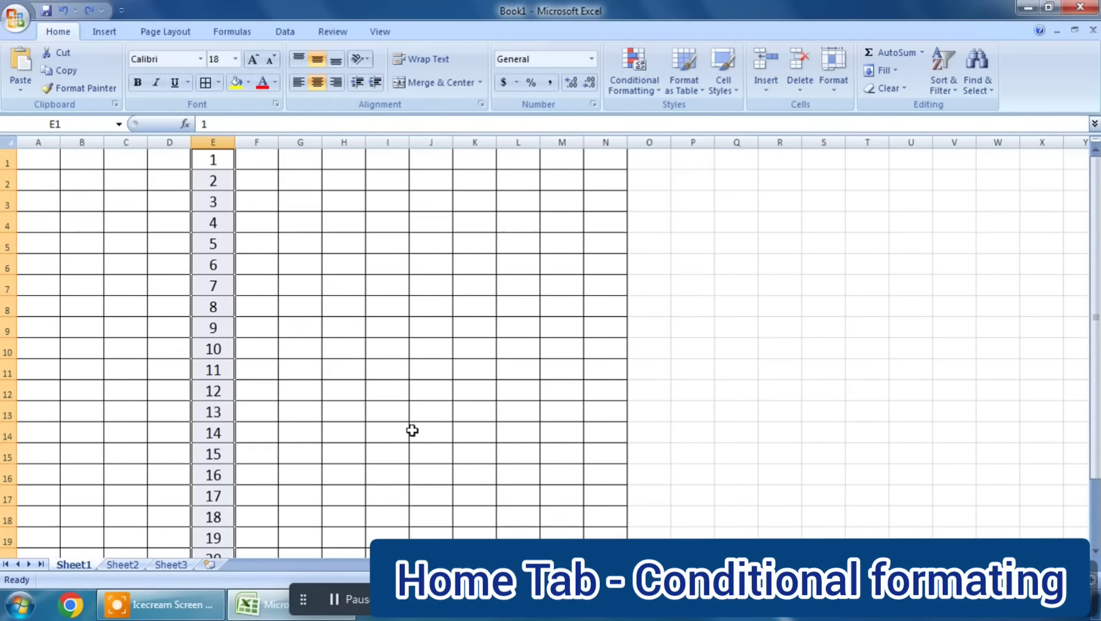
left_click(656, 86)
mouse_move(706, 166)
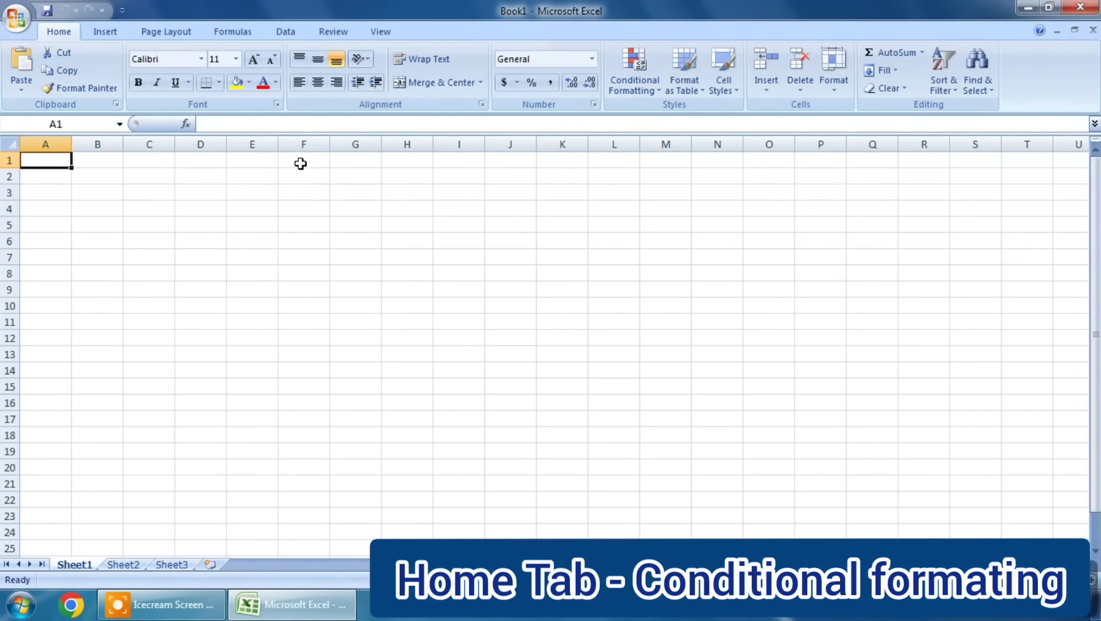
- Add all borders to cells F1:F21 and increase their font size to 14
left_click_drag(300, 164, 324, 488)
left_click(219, 83)
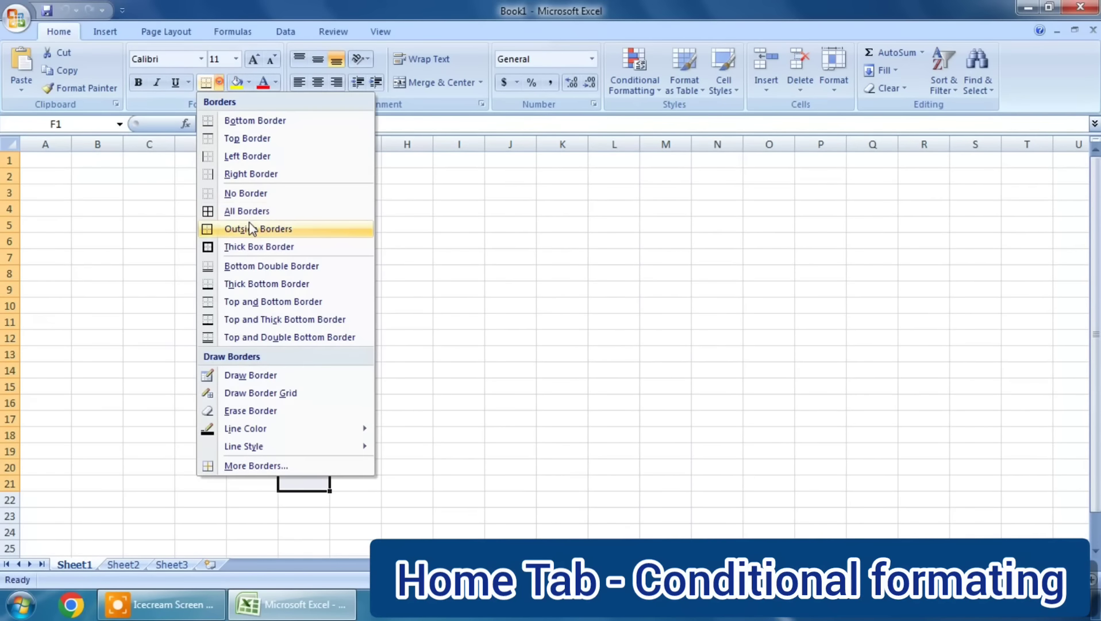
left_click(239, 209)
left_click(253, 59)
left_click(253, 59)
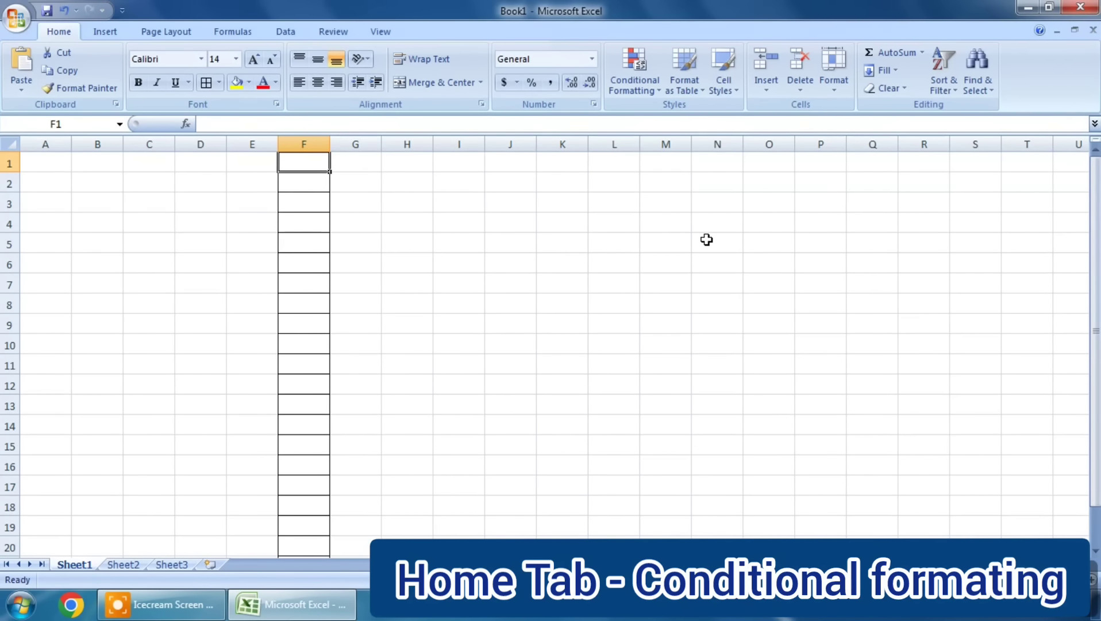
- Enter the values 100, 200, 300 and 250 in cells F1 to F4
type("100")
key("Return")
type("200")
key("Return")
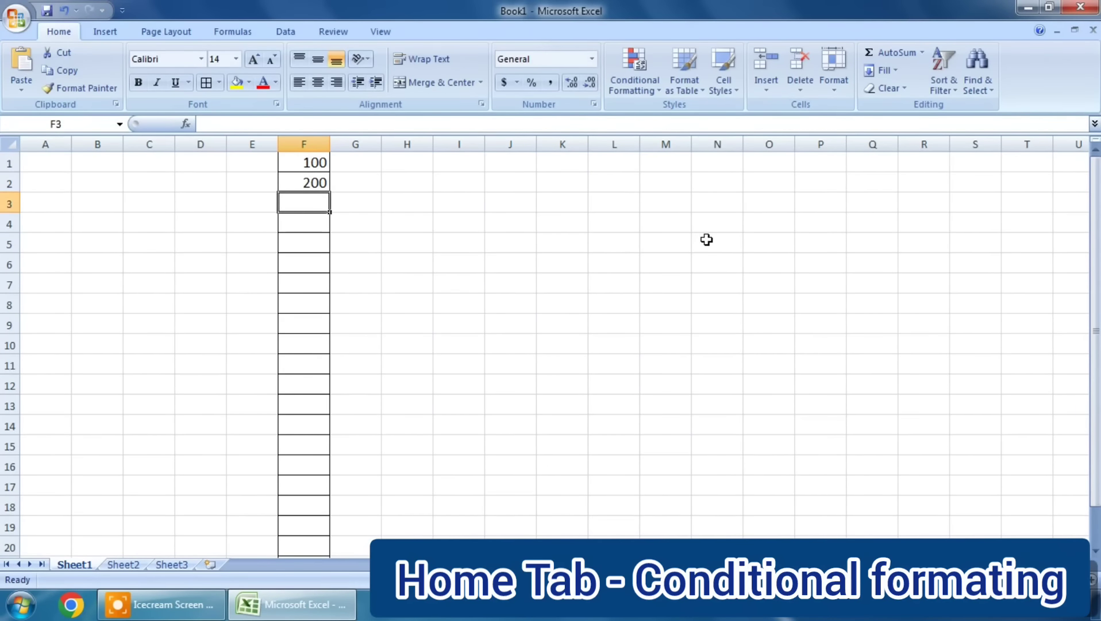
type("300")
key("Return")
type("250")
key("Return")
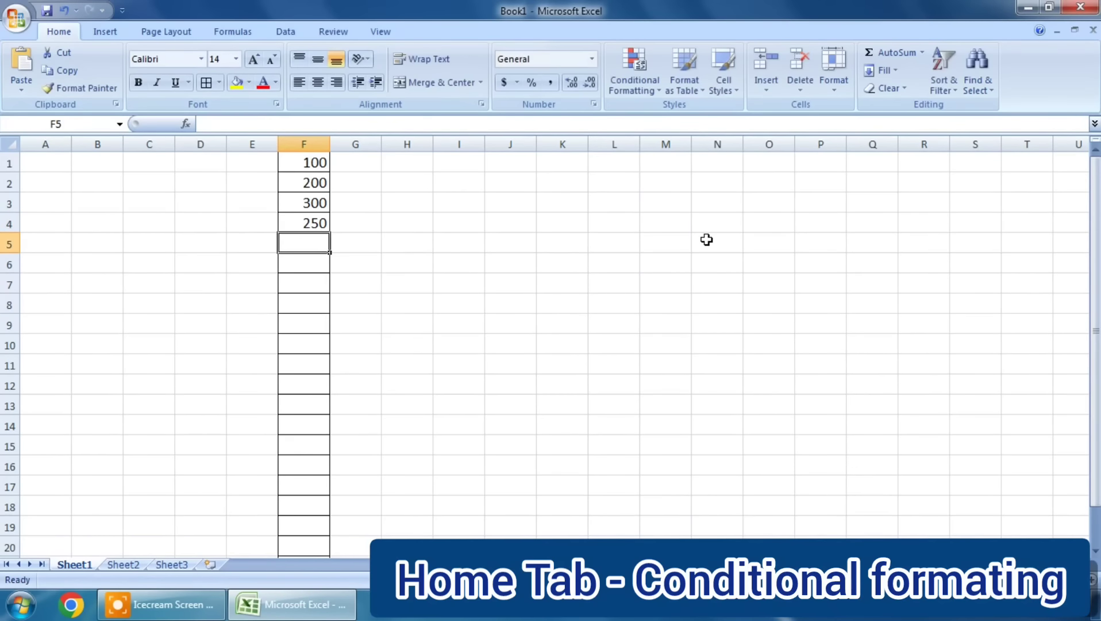
- Enter the values 150, 50, 10, 500 and 450 in cells F5 to F9
type("150")
key("Return")
type("50")
key("Return")
type("10")
key("Return")
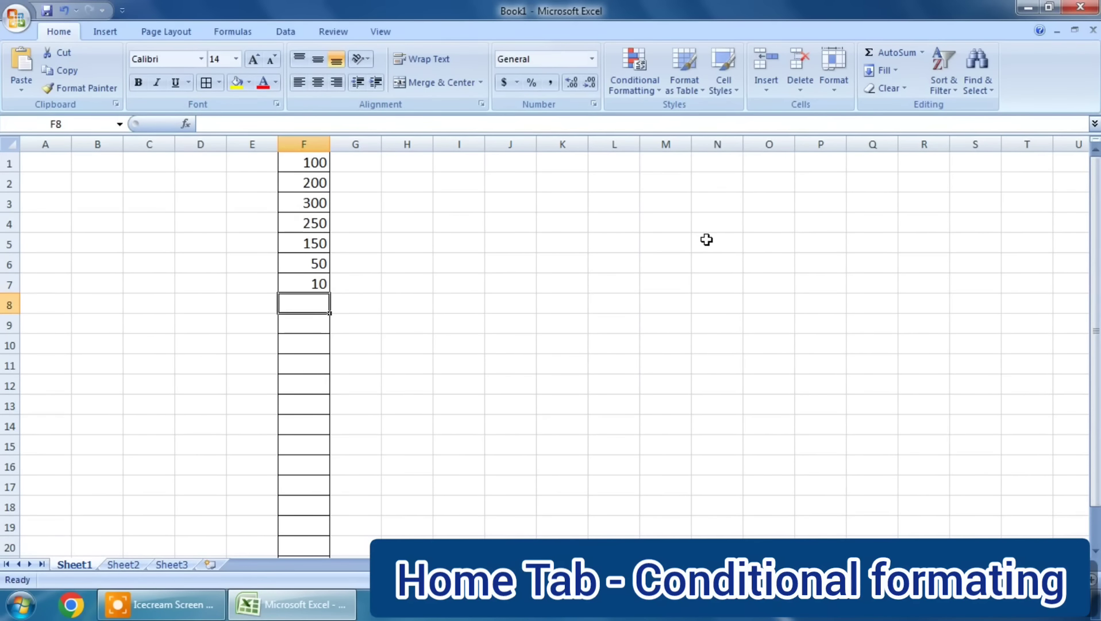
type("500")
key("Return")
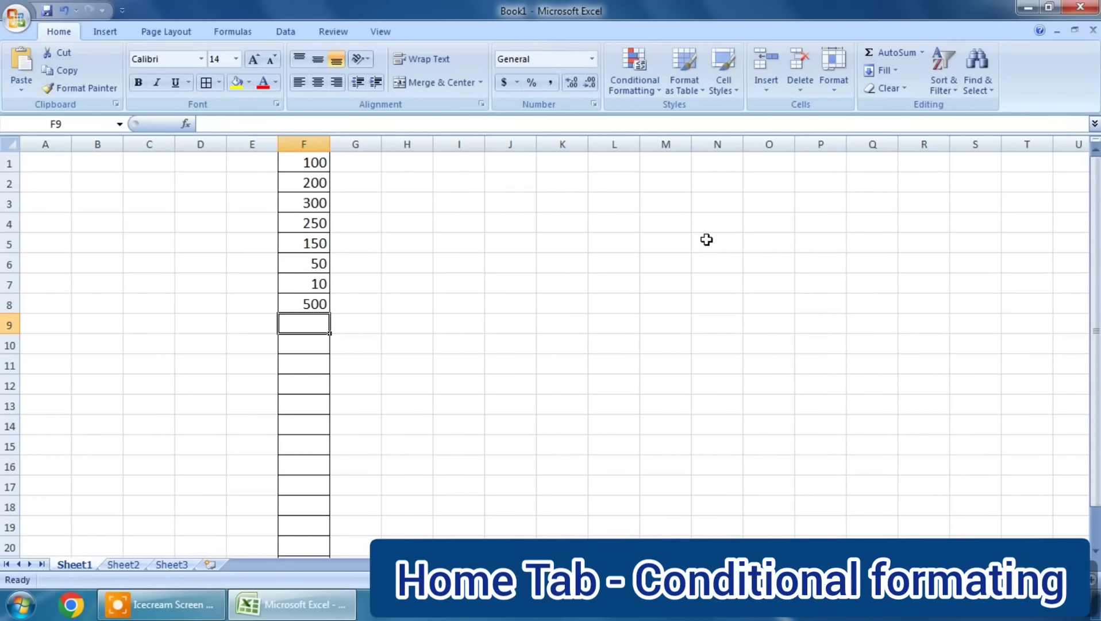
type("450")
key("Return")
- Centre the values in column F and enlarge the column's width and the height of rows 1 to 9
left_click_drag(330, 143, 368, 327)
left_click(319, 83)
left_click(356, 264)
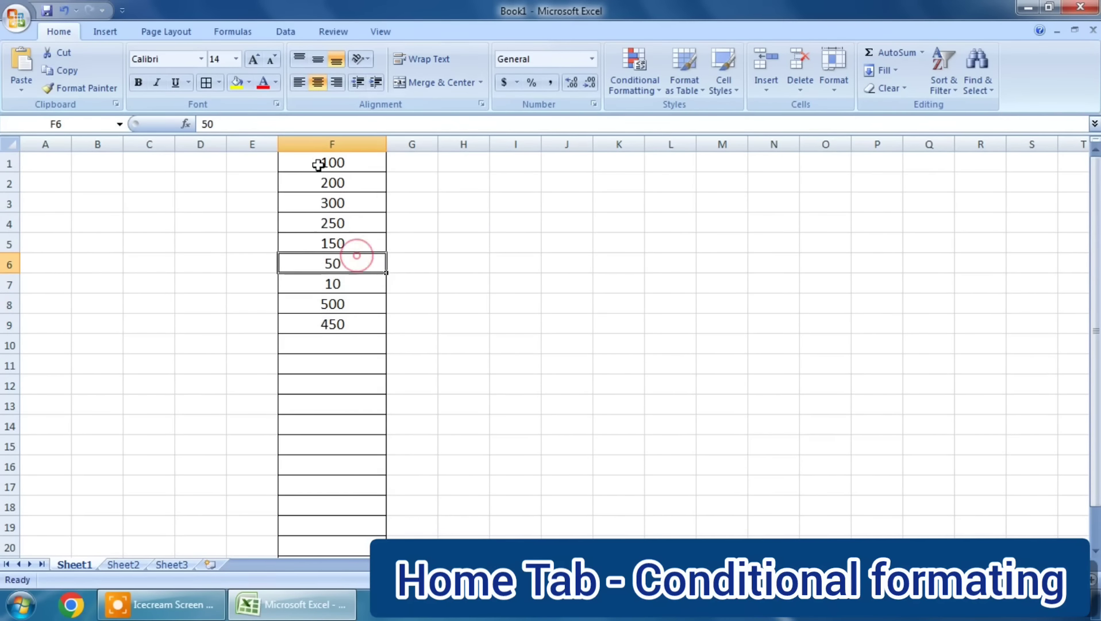
left_click_drag(9, 163, 26, 301)
left_click(466, 327)
- Preview the Blue Data Bar conditional formatting on F1:F9 without applying it
left_click_drag(365, 165, 371, 379)
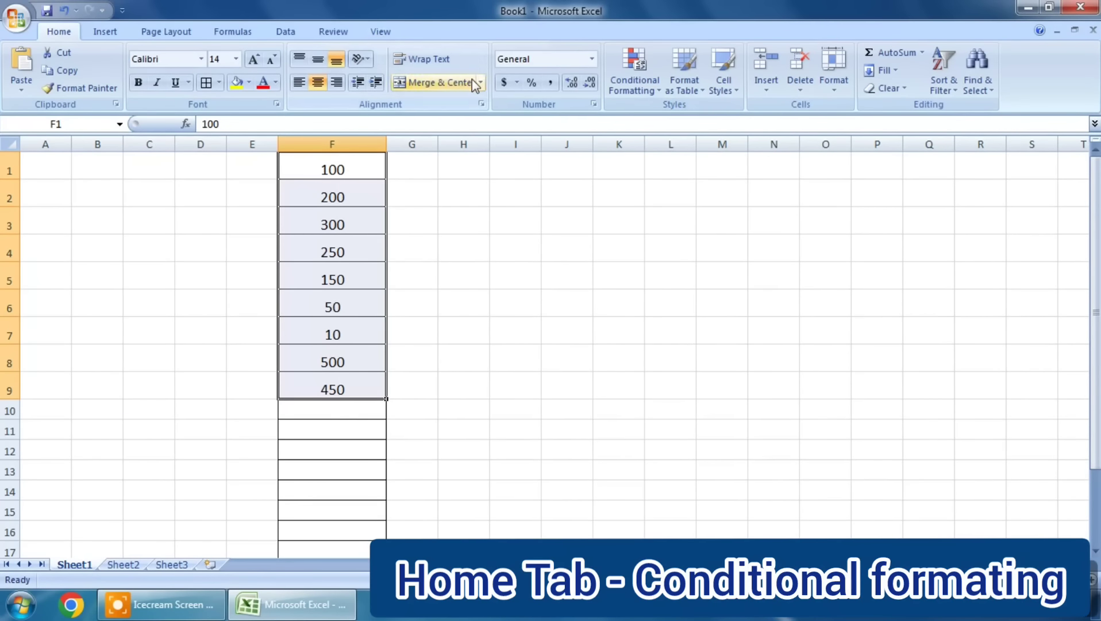
left_click(173, 32)
left_click(58, 31)
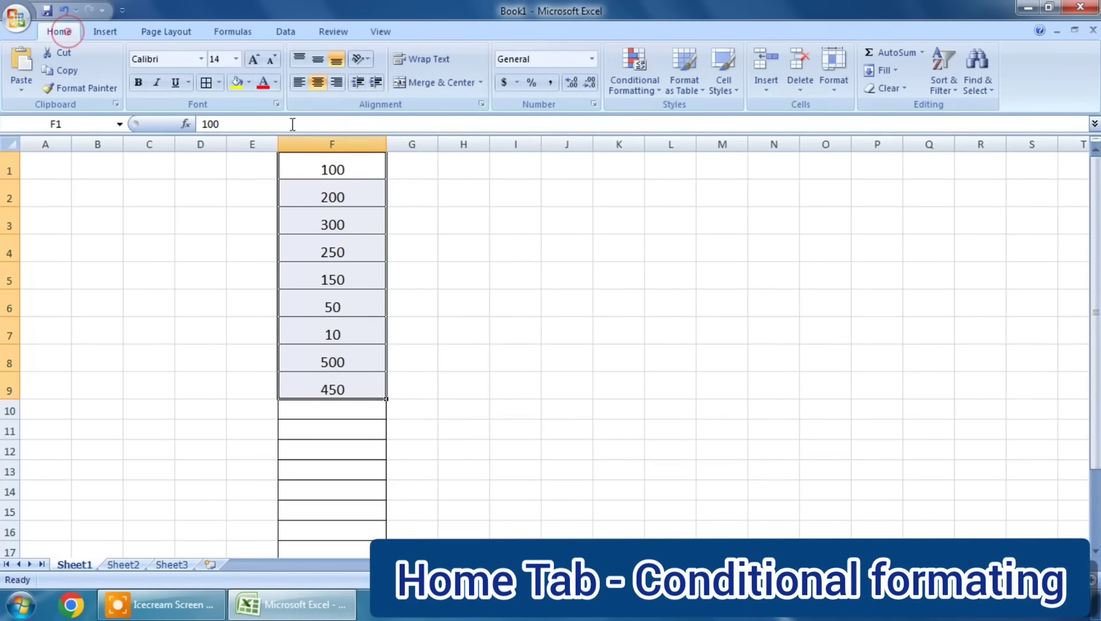
left_click(655, 86)
mouse_move(687, 191)
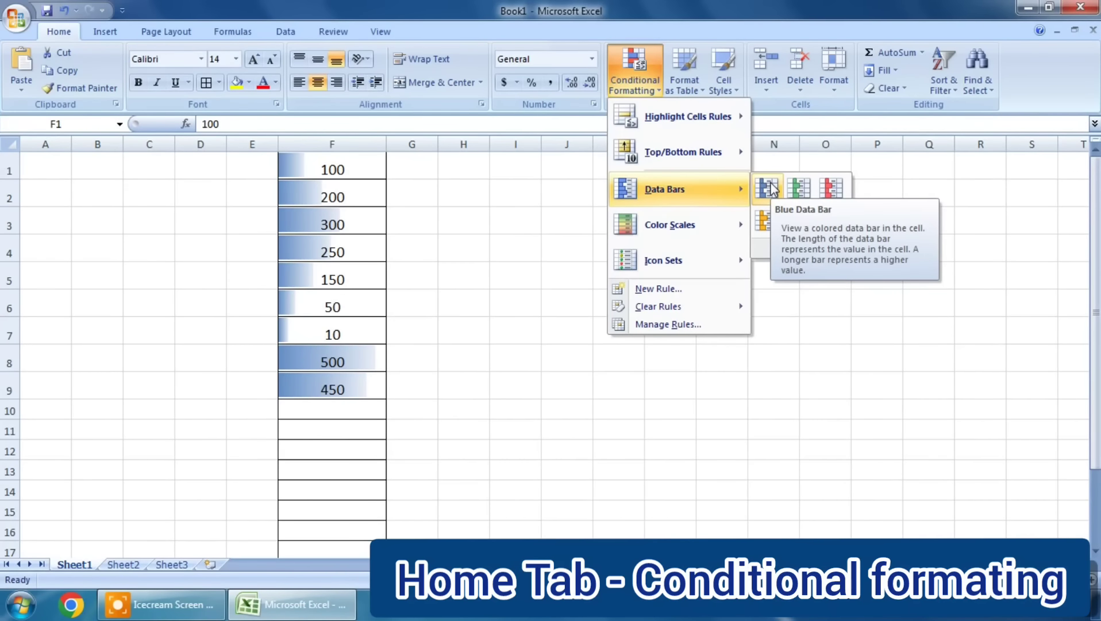
left_click(436, 381)
- Narrow column F and preview the data bar colours on F1:F9 without applying one
double_click(387, 144)
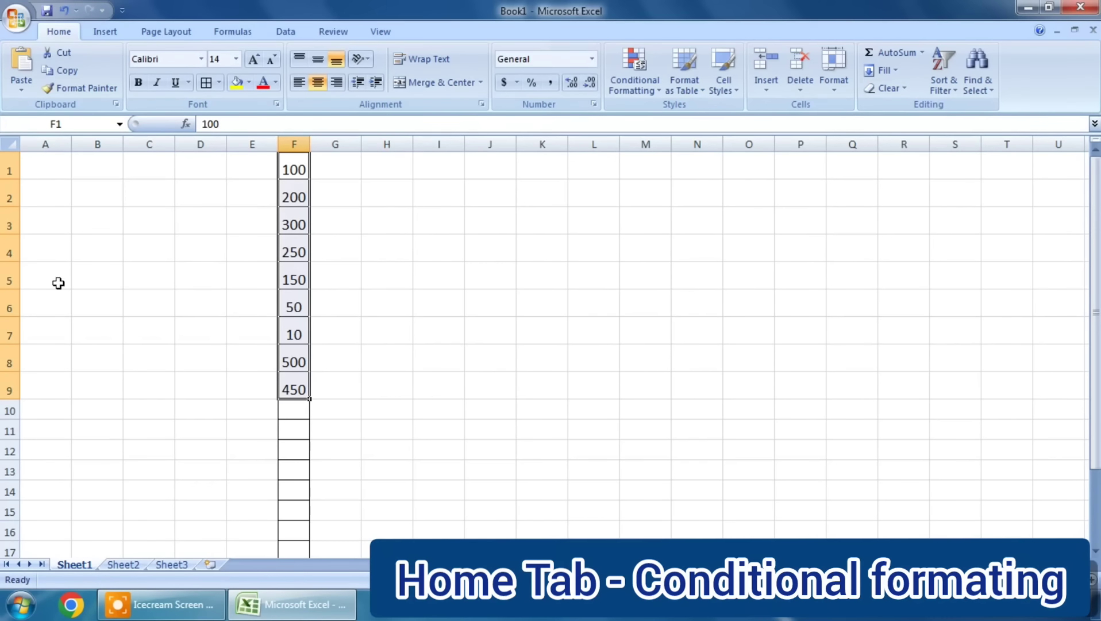
left_click_drag(309, 147, 326, 151)
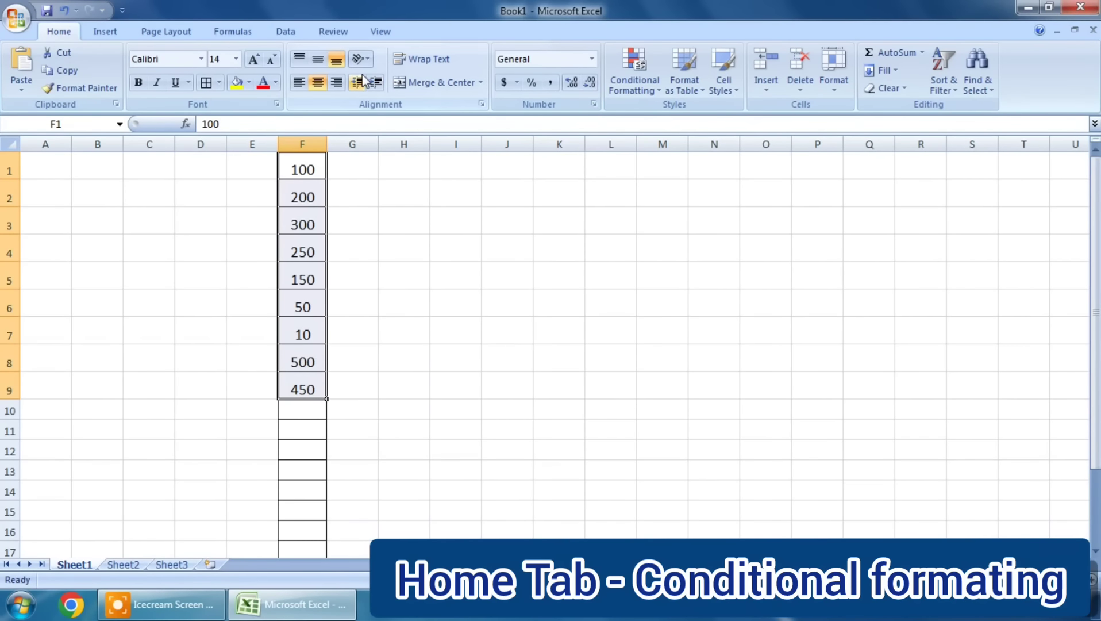
left_click(655, 89)
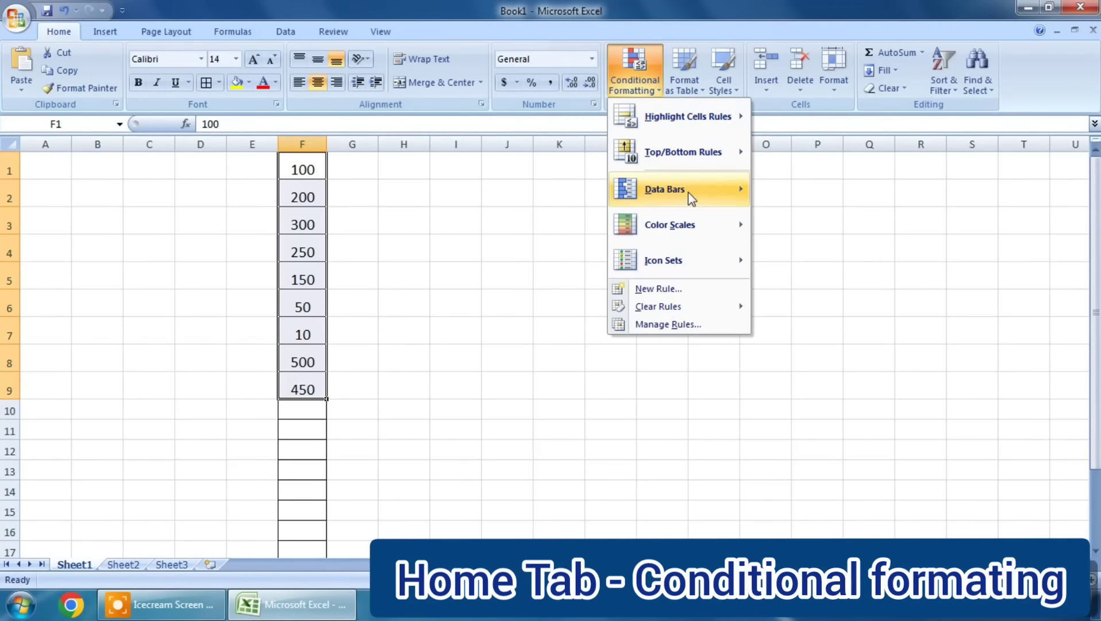
mouse_move(748, 190)
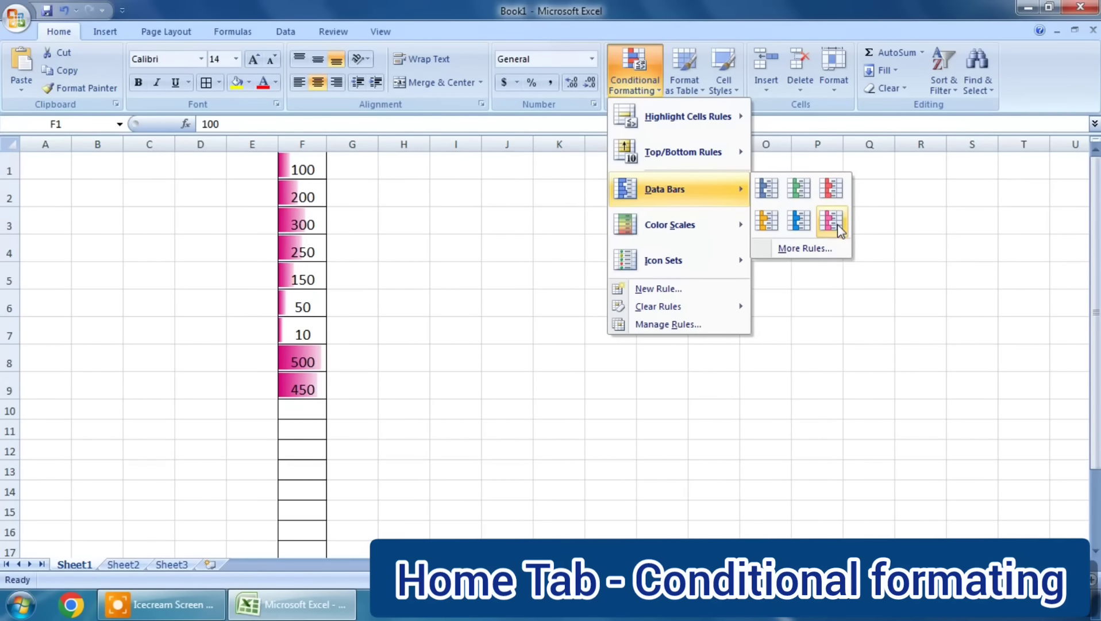
left_click(443, 386)
- Widen column F and try to create a custom data bar rule for F1:F9 with Formula as the shortest bar type
left_click_drag(326, 144, 372, 176)
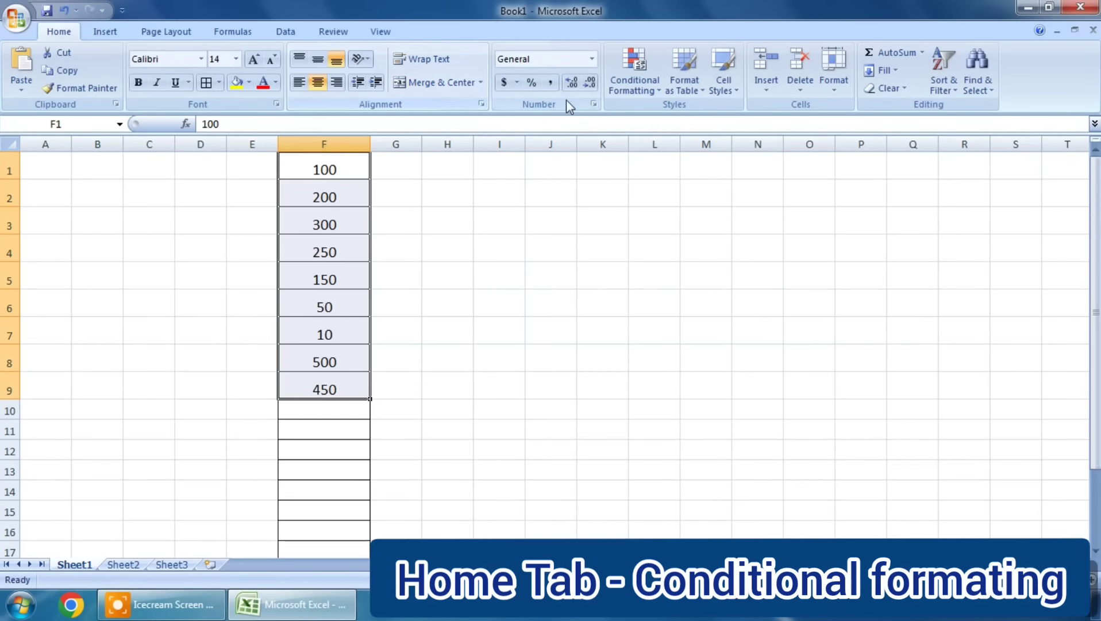
left_click(643, 86)
mouse_move(713, 189)
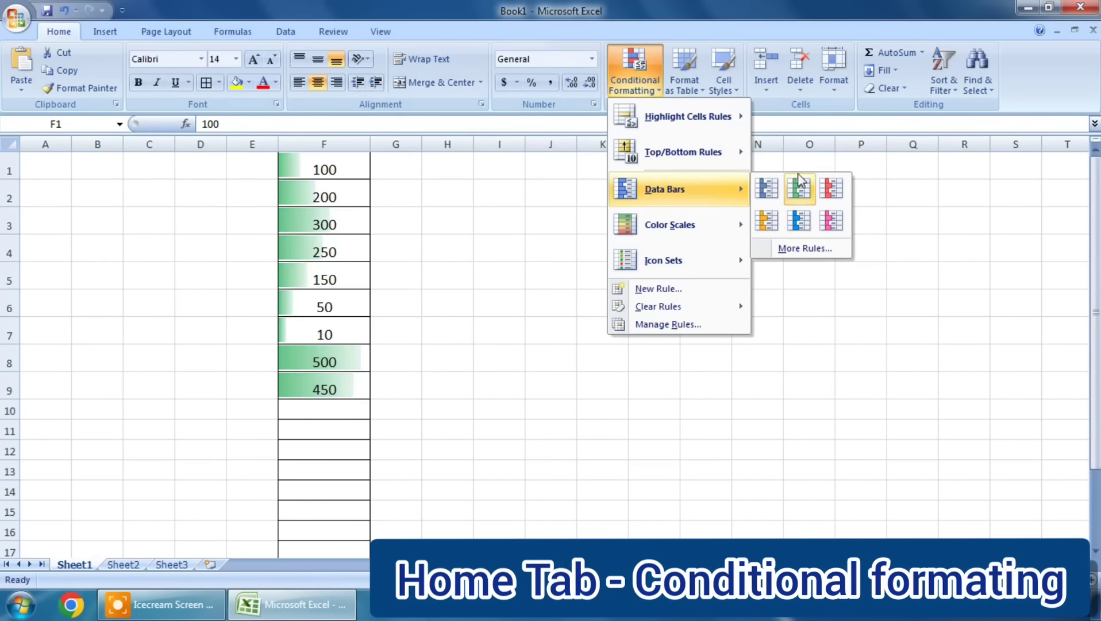
left_click(825, 247)
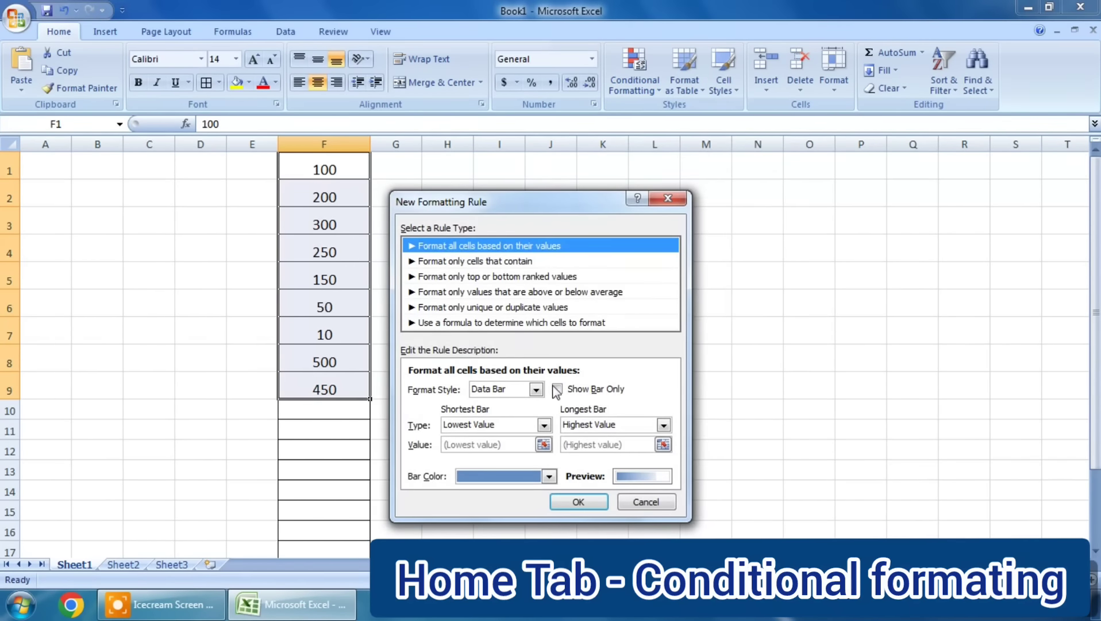
left_click(544, 426)
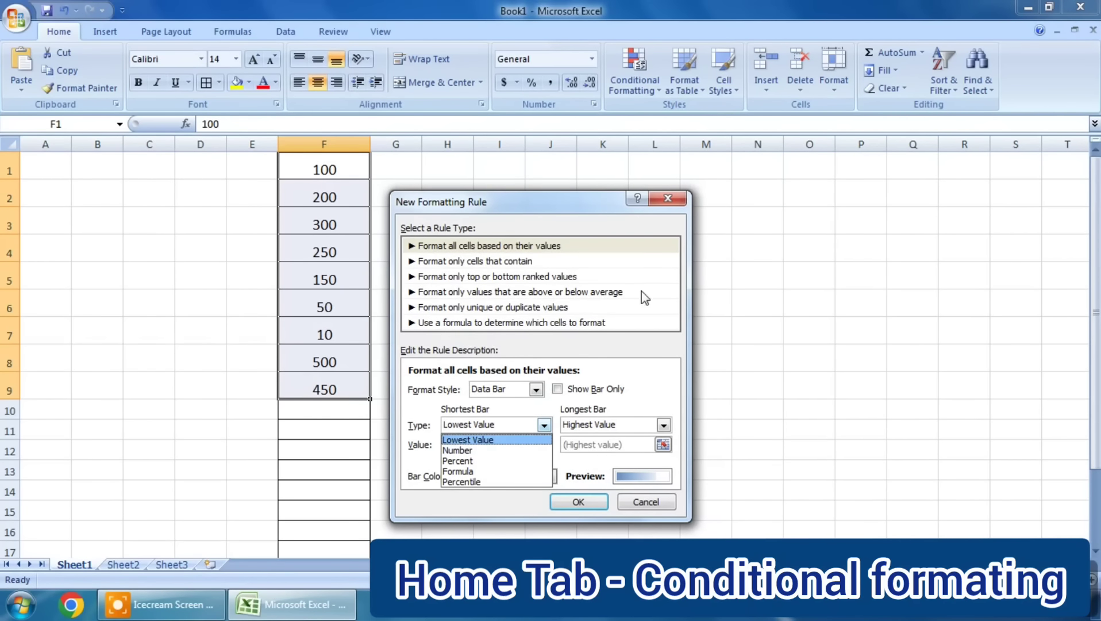
left_click(465, 471)
left_click(577, 502)
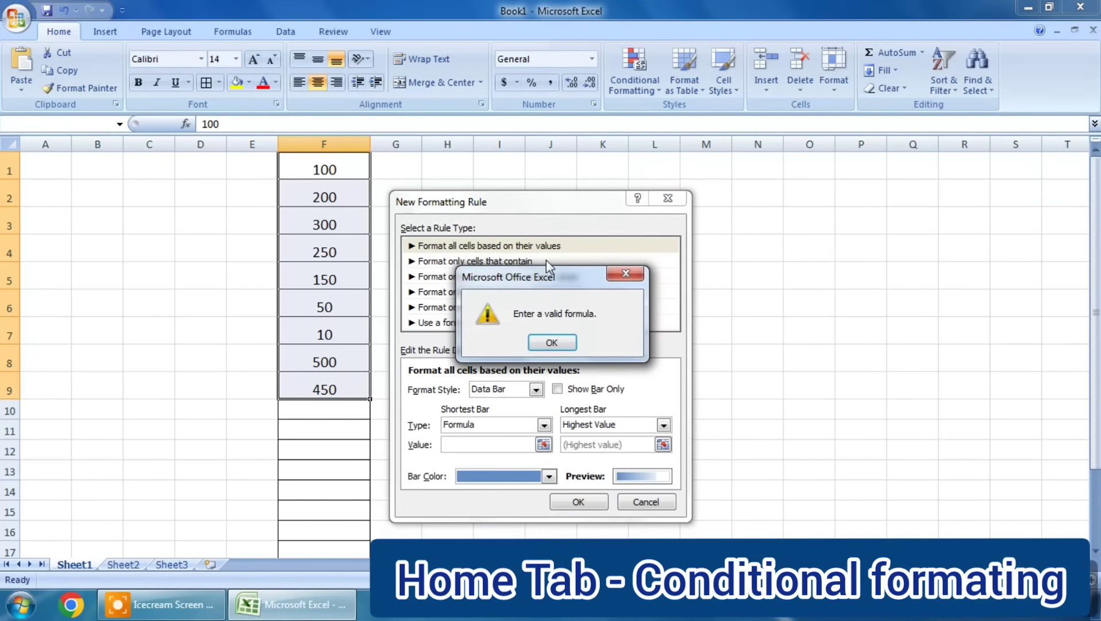
left_click(553, 342)
left_click(668, 198)
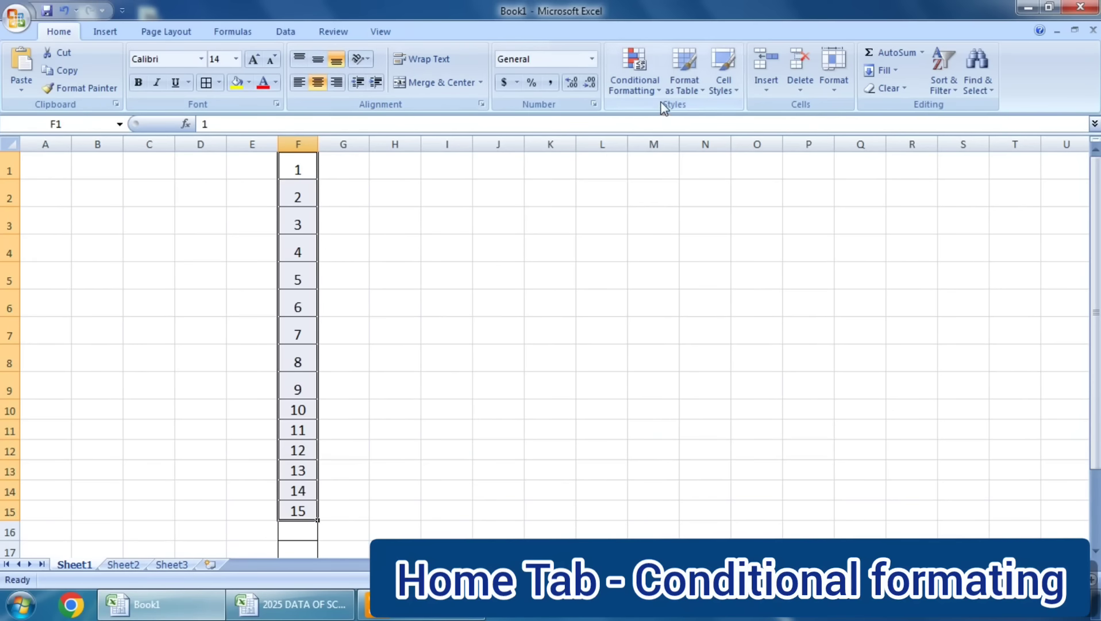
- Preview the data bar colours on the numbers 1 to 15 in F1:F15 without applying one
left_click(635, 72)
mouse_move(677, 198)
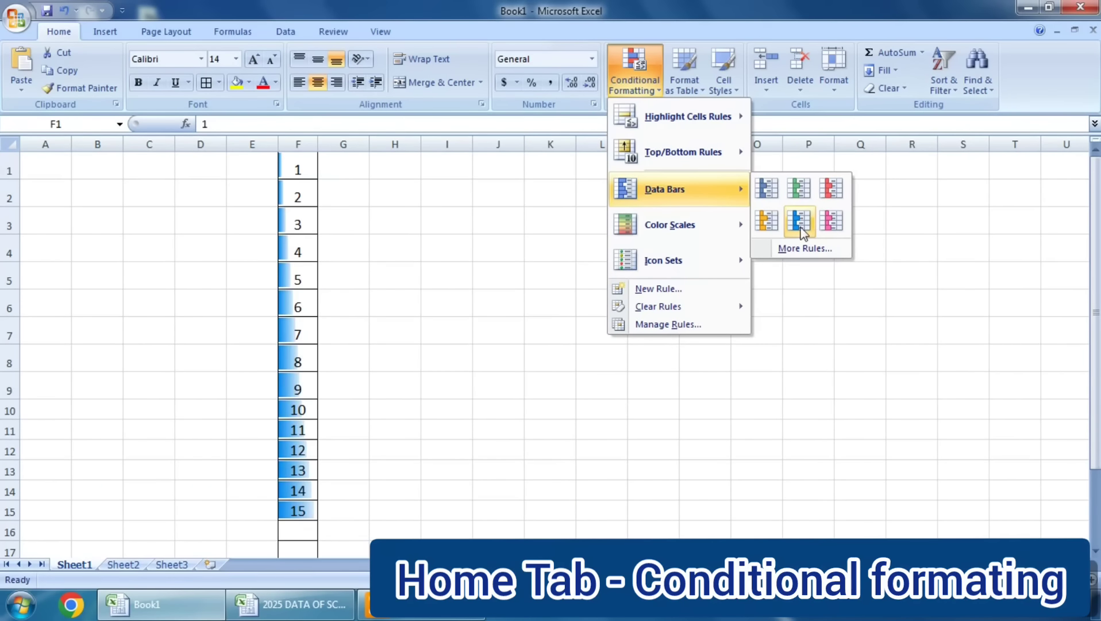
mouse_move(708, 233)
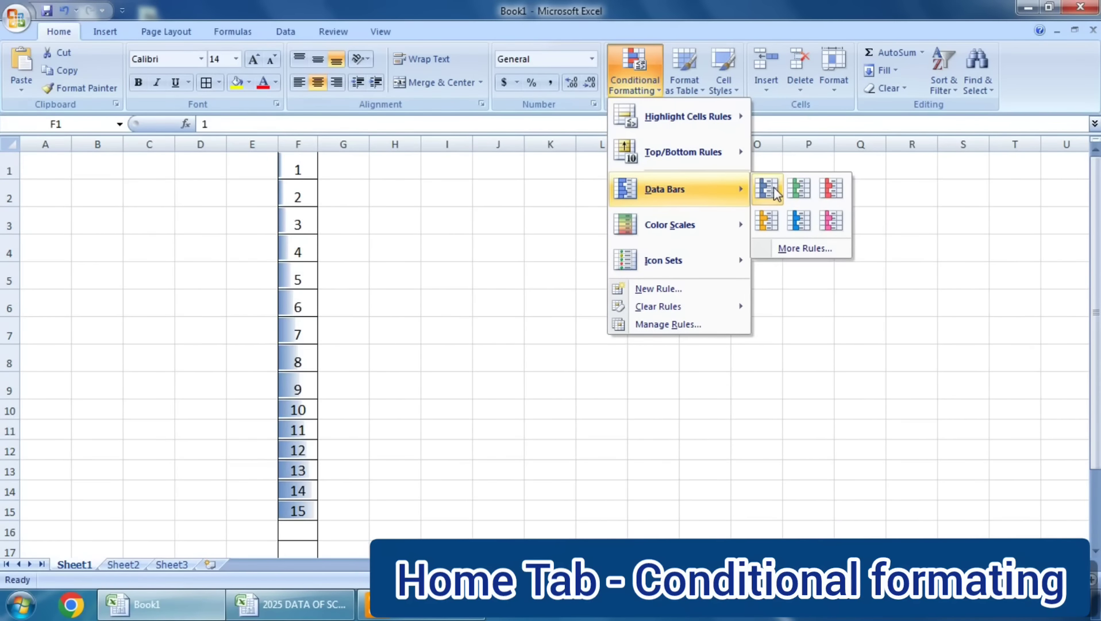
left_click(298, 166)
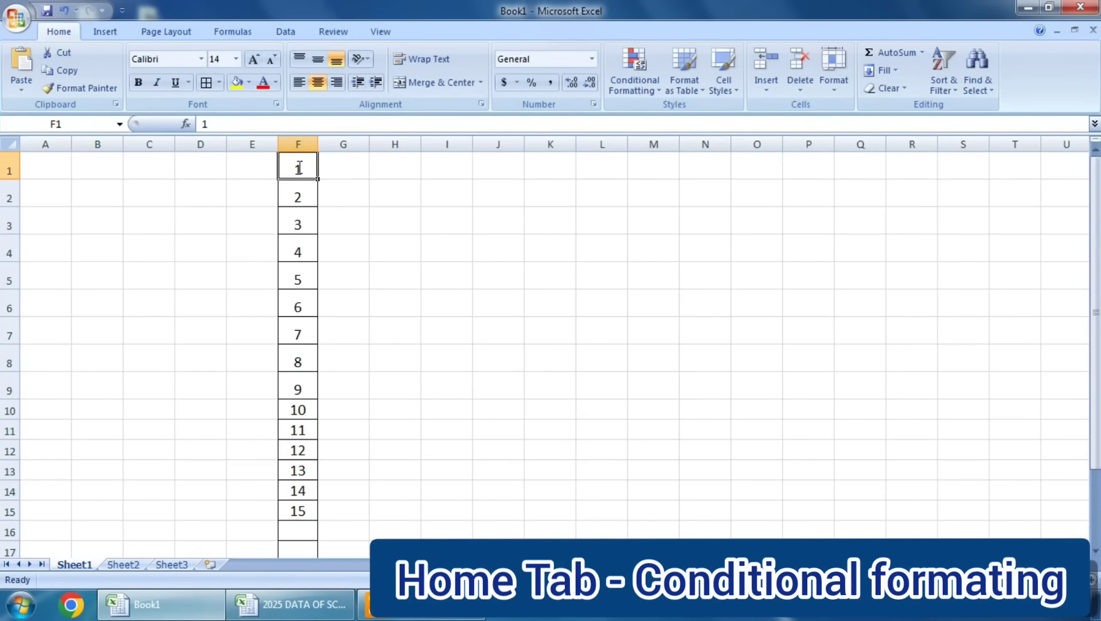
- Set F1 to 15 and preview the data bars and color scales on F1:F15 without applying any
type("15")
left_click(460, 273)
left_click_drag(308, 168, 312, 509)
left_click(659, 90)
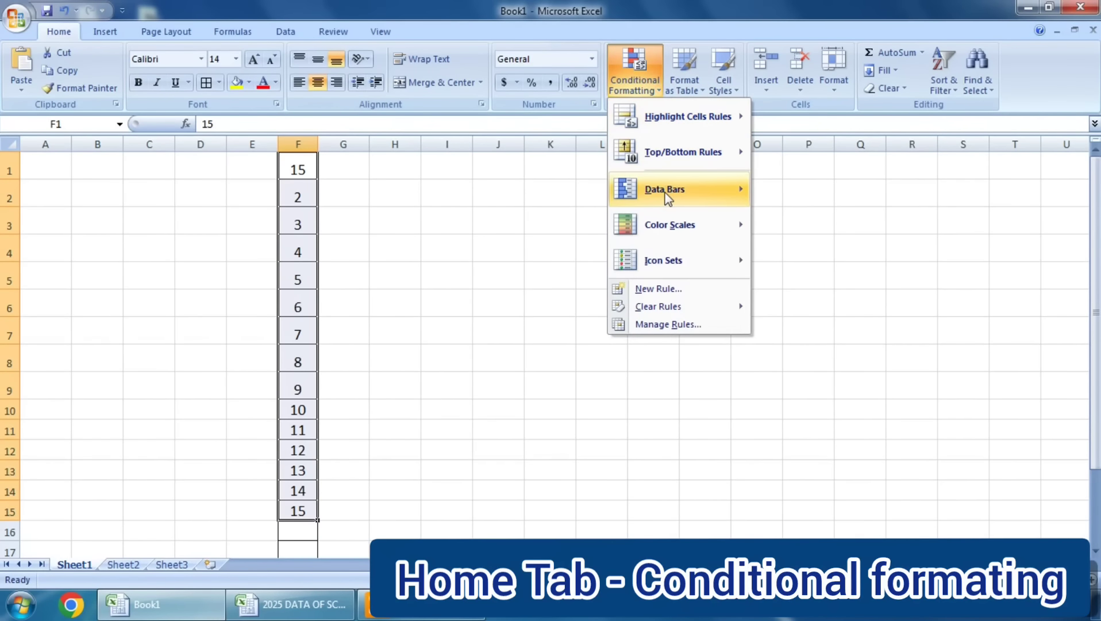
mouse_move(666, 193)
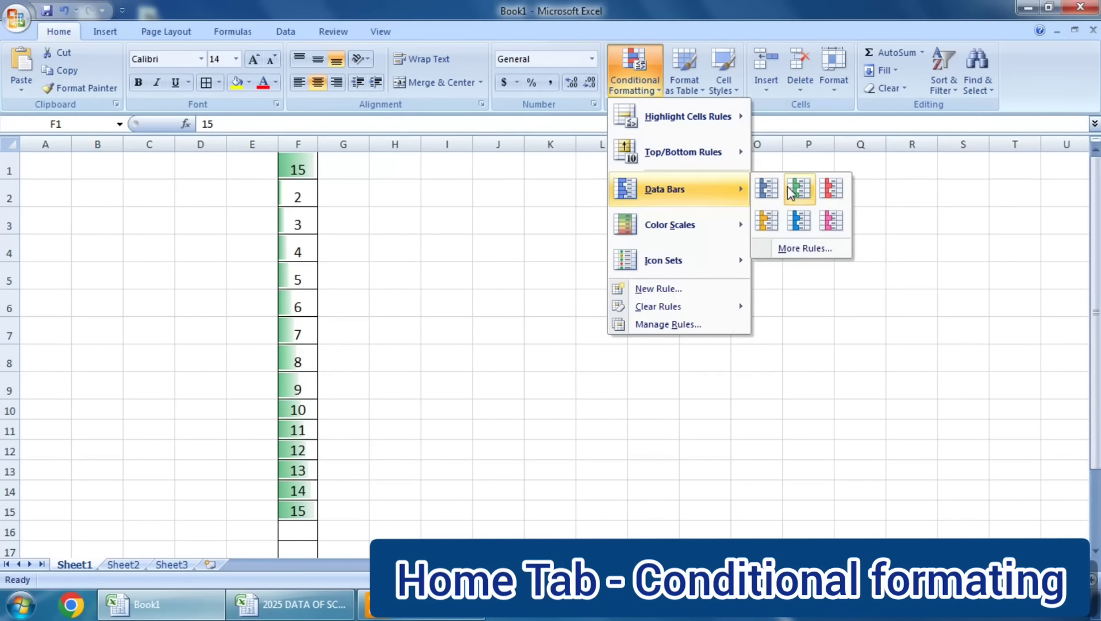
left_click(873, 385)
left_click(636, 83)
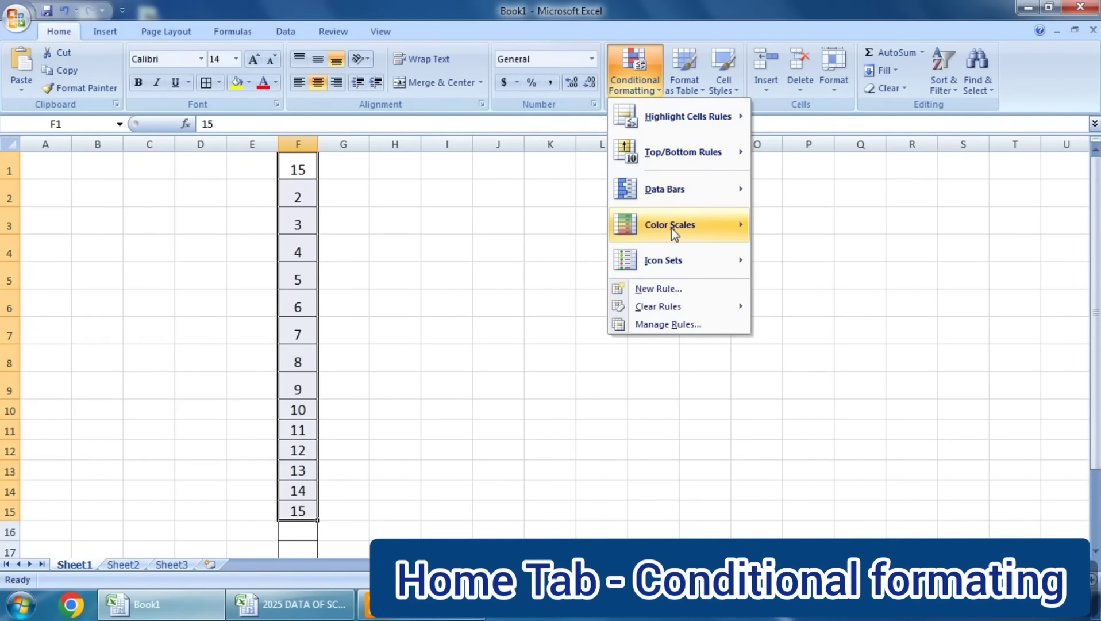
mouse_move(671, 225)
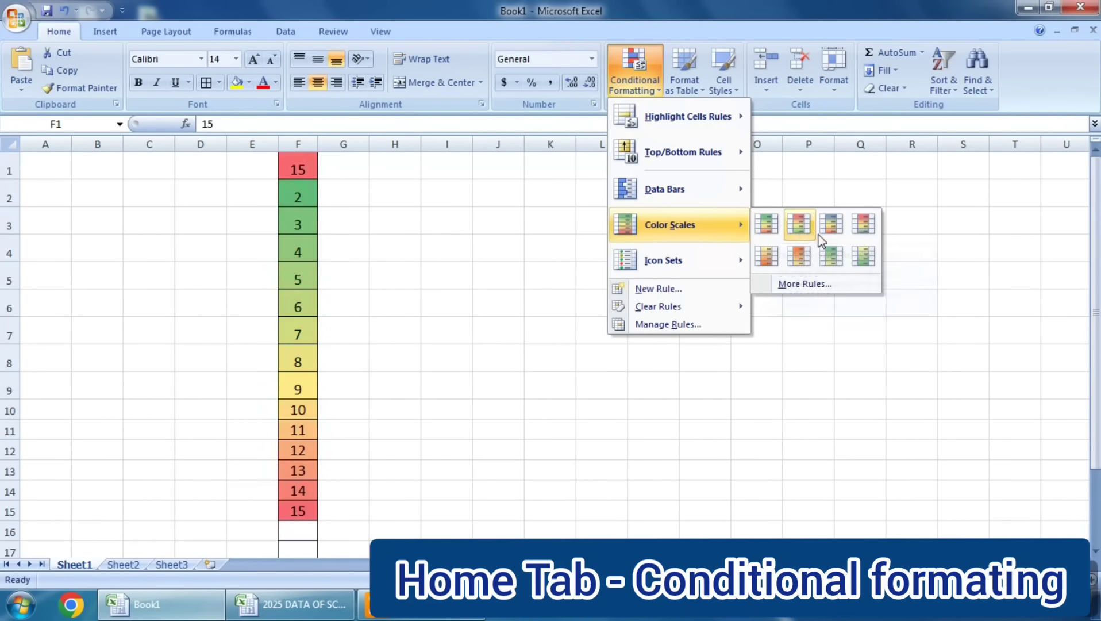
- Set F14 to 1 and preview the color scales and icon sets on F1:F15 without applying any
left_click(298, 492)
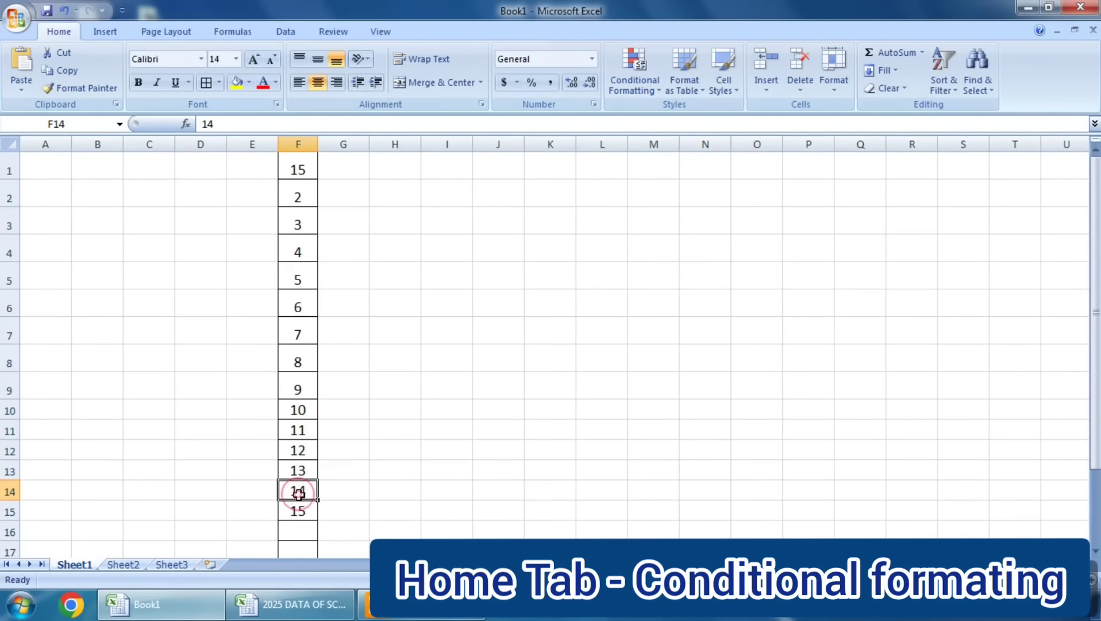
type("1")
left_click(569, 493)
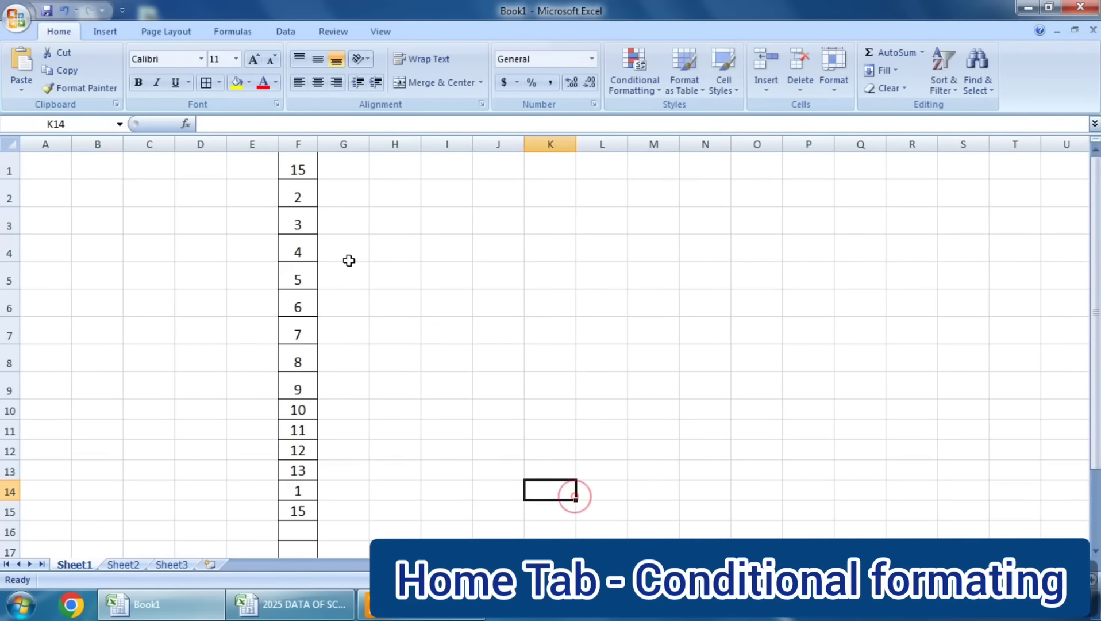
left_click_drag(297, 168, 298, 511)
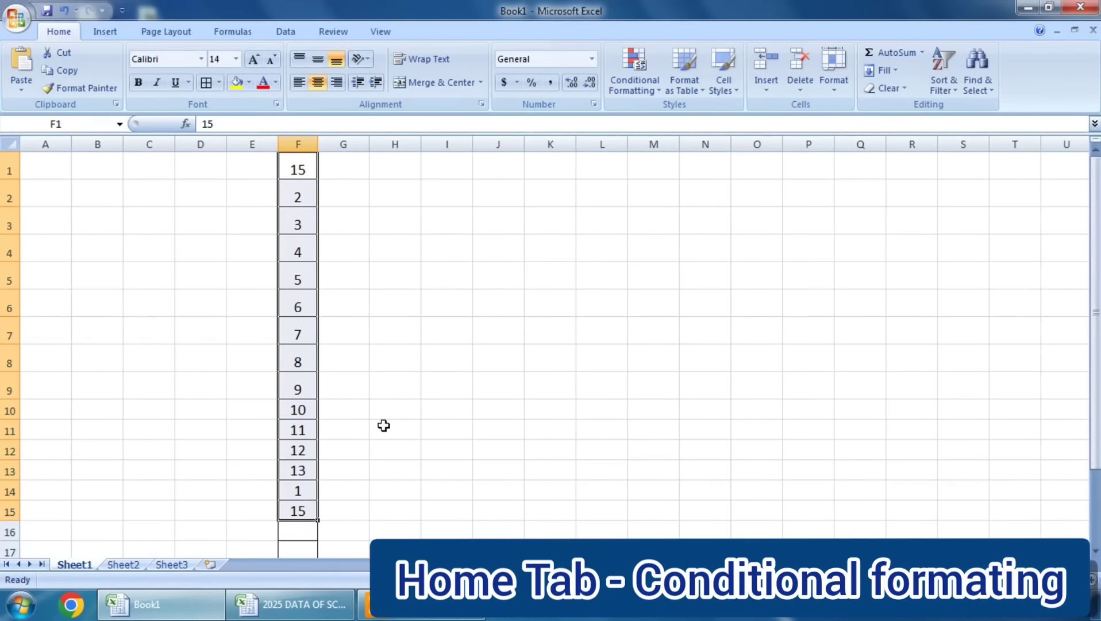
left_click(651, 89)
mouse_move(679, 225)
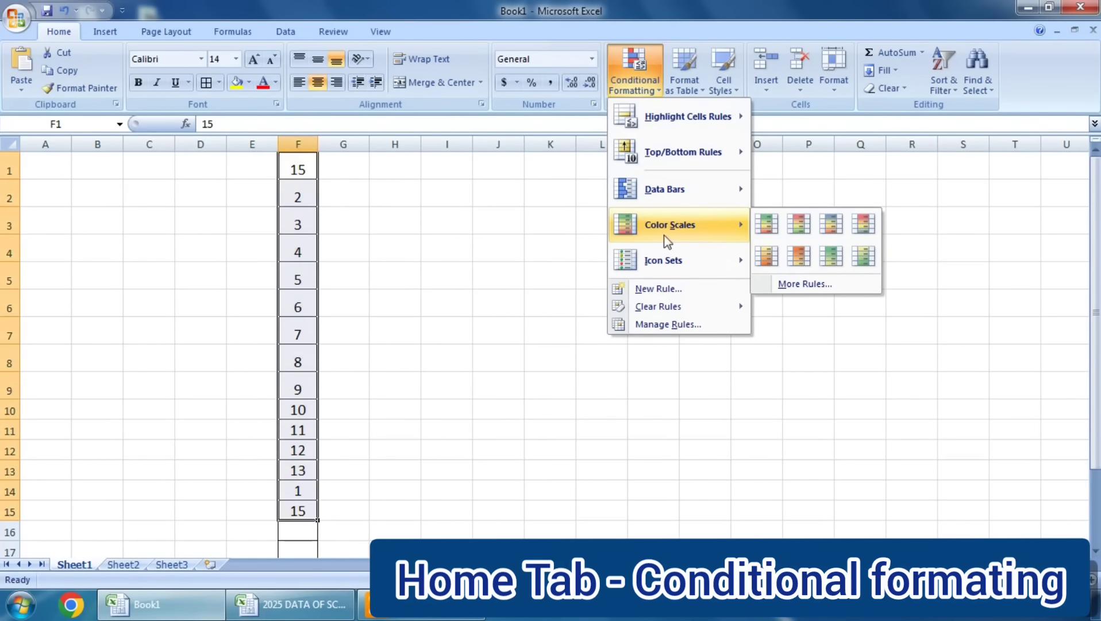
mouse_move(722, 258)
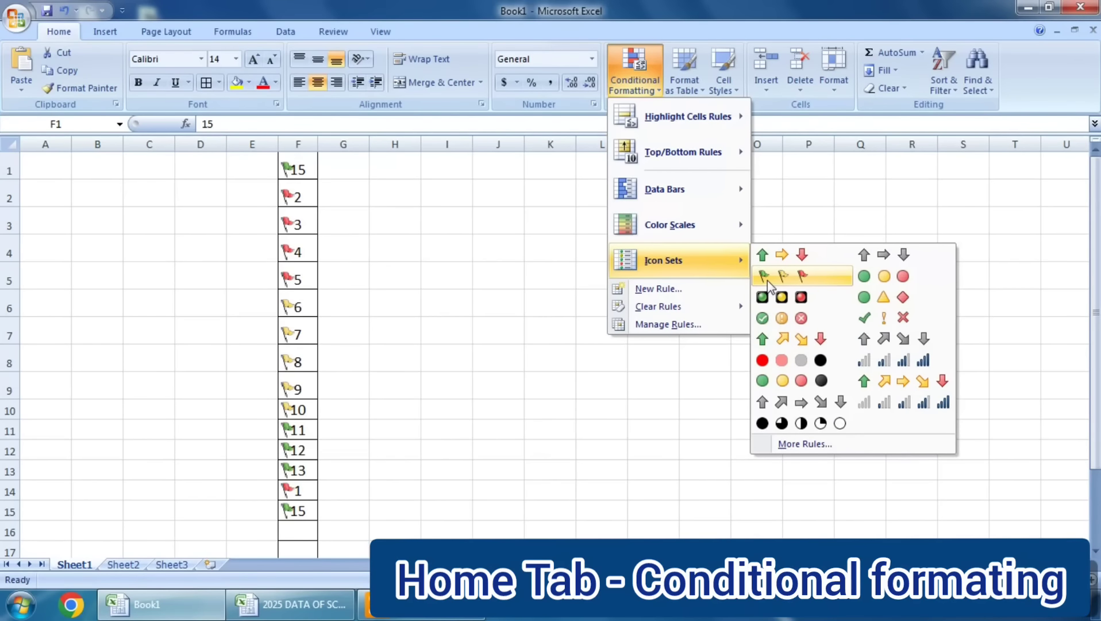
- Enter 1 in F1, fill the series 1 to 15 down to F15, and preview icon sets such as 5 Quarters without applying one
left_click(300, 166)
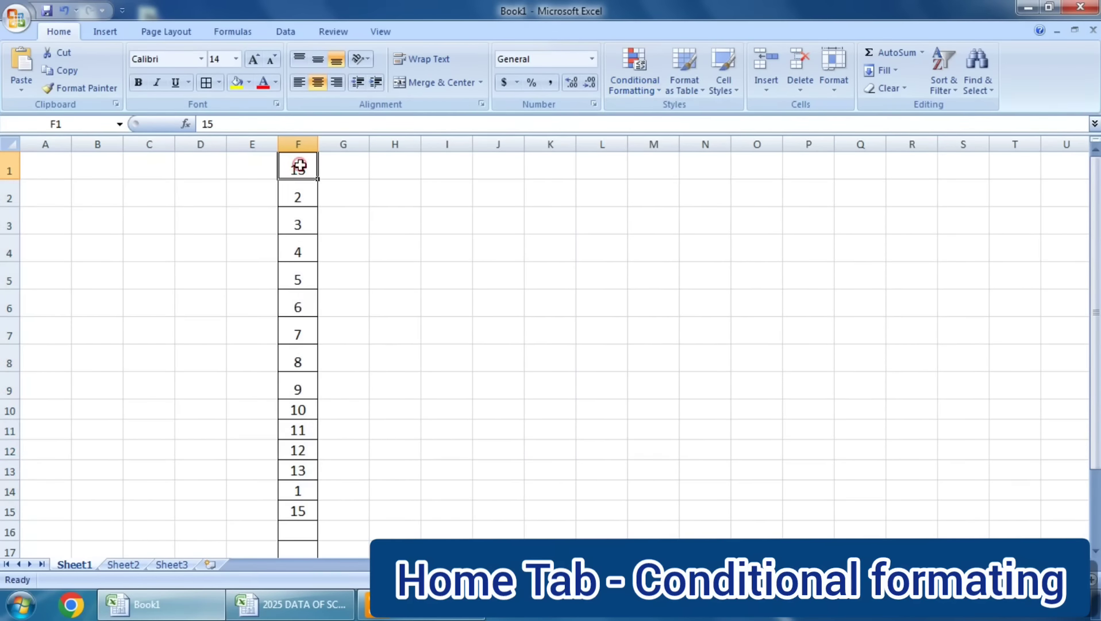
type("1")
left_click(384, 221)
left_click_drag(299, 166, 317, 518)
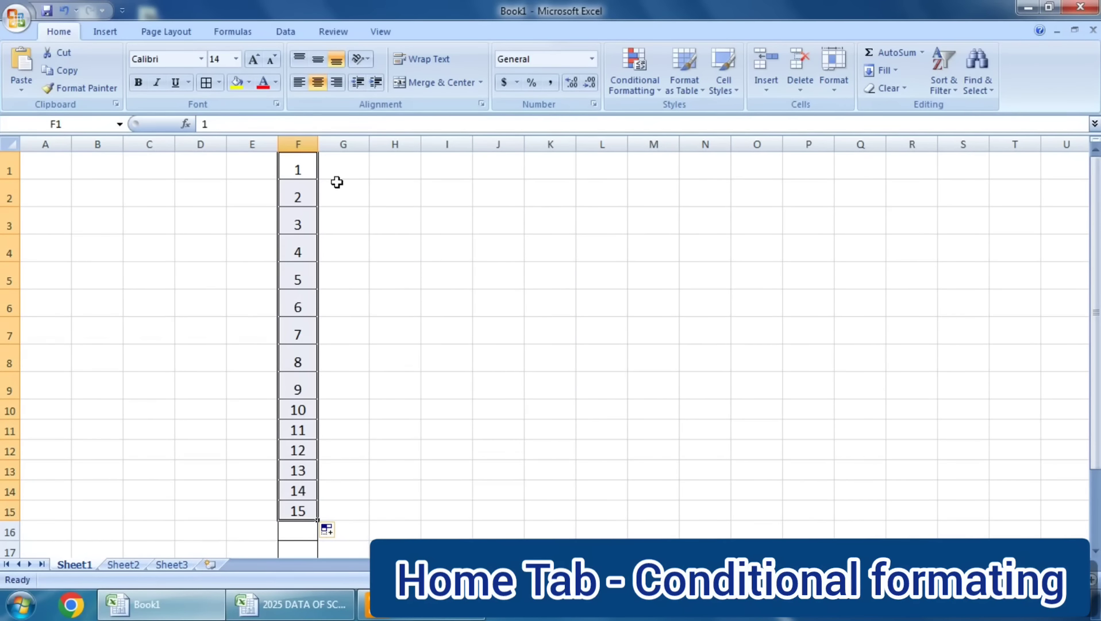
left_click(632, 83)
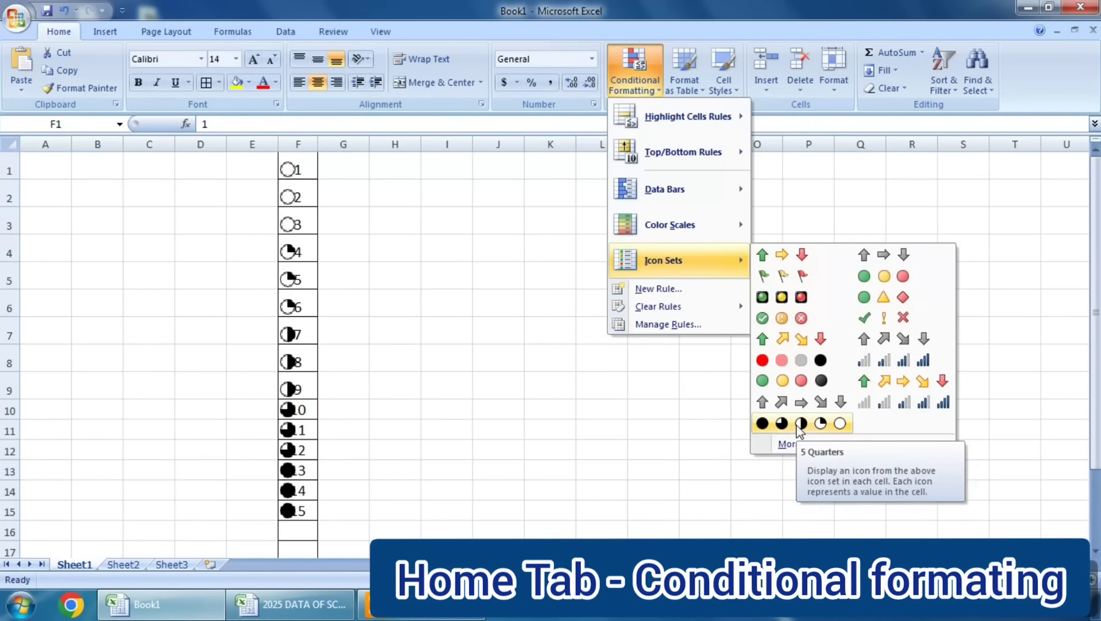
left_click(320, 180)
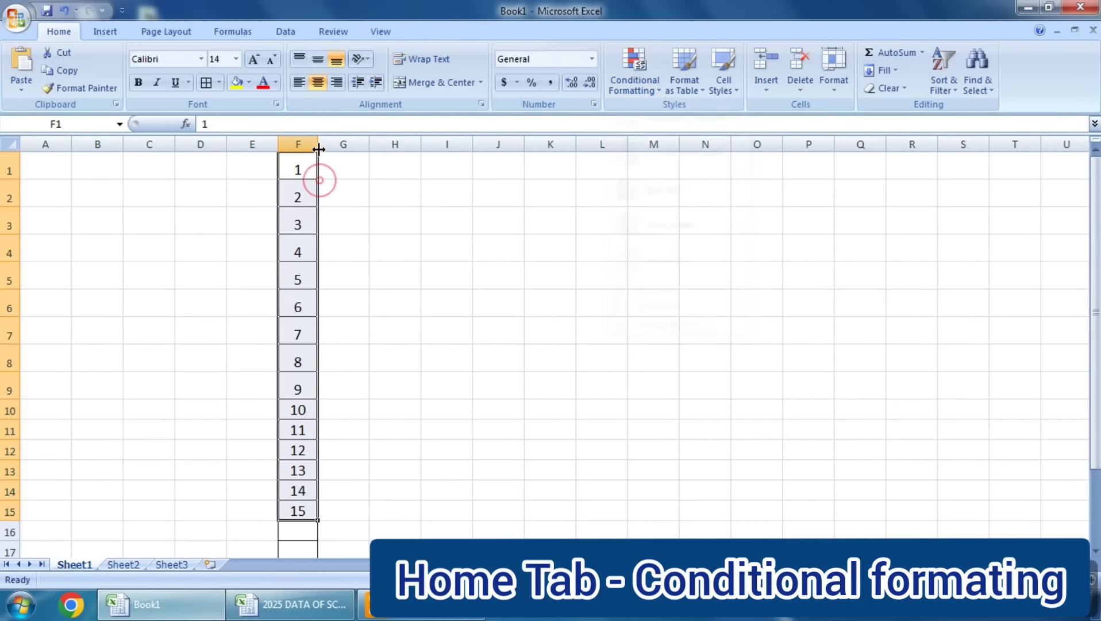
- Widen column F and preview icon sets such as 5 Ratings on F1:F15 without applying one
left_click_drag(318, 145, 412, 178)
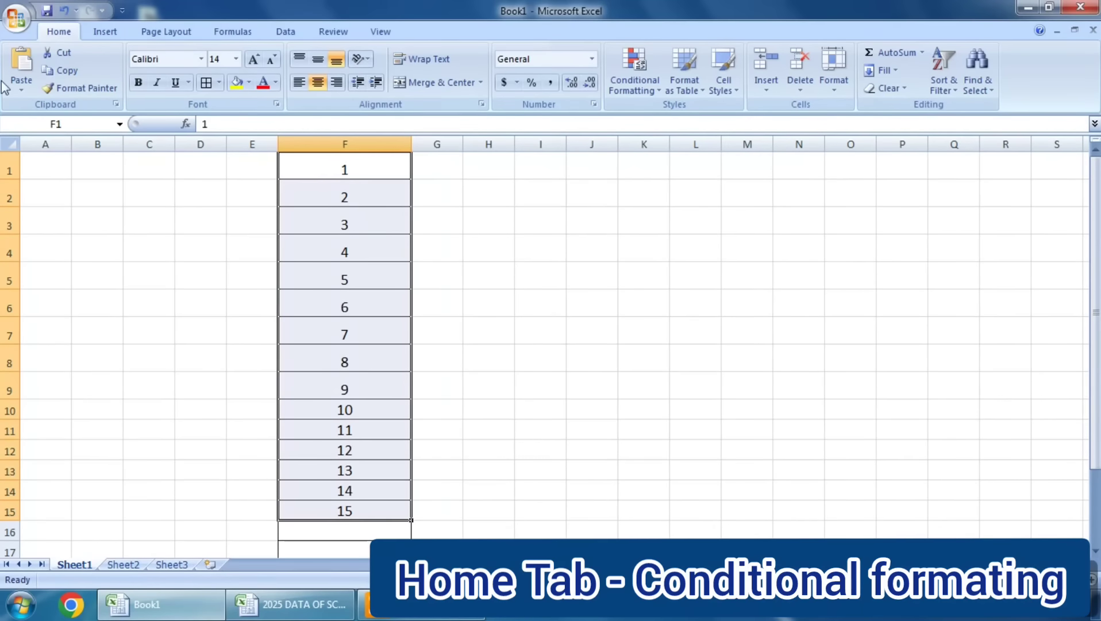
left_click(639, 86)
mouse_move(681, 263)
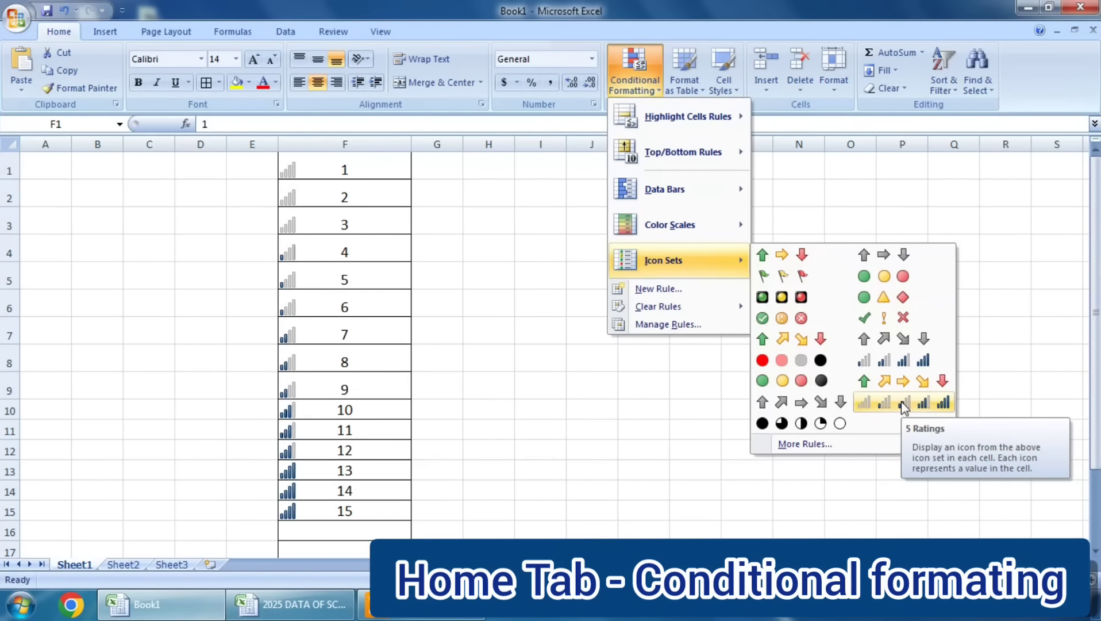
left_click(813, 192)
- Open the New Formatting Rule dialog for F1:F15 and close it without creating a rule
left_click(656, 91)
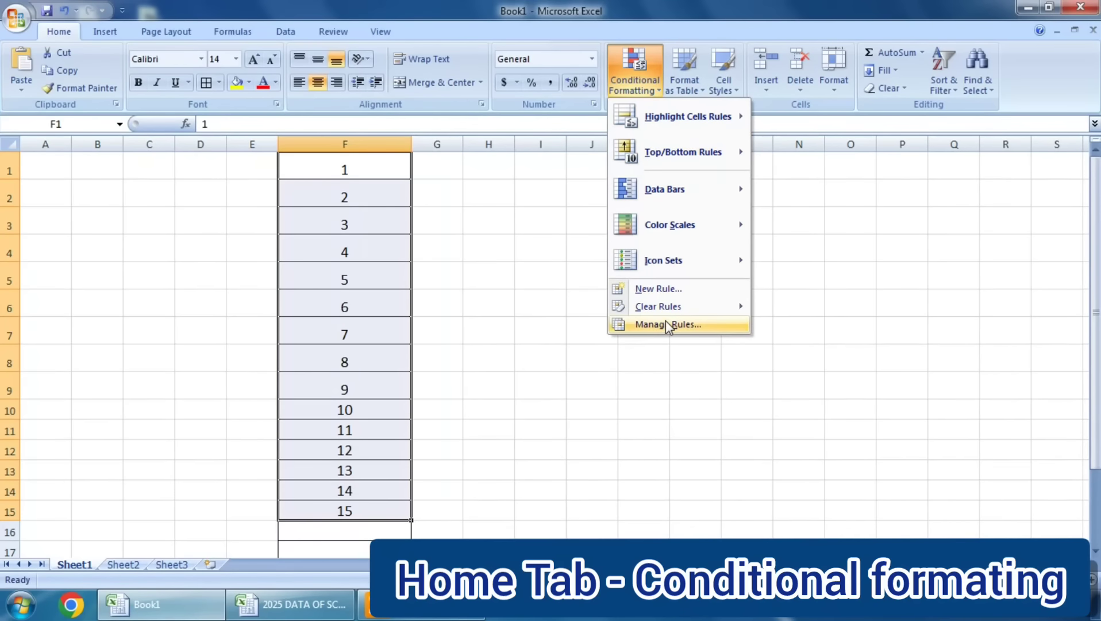
left_click(658, 288)
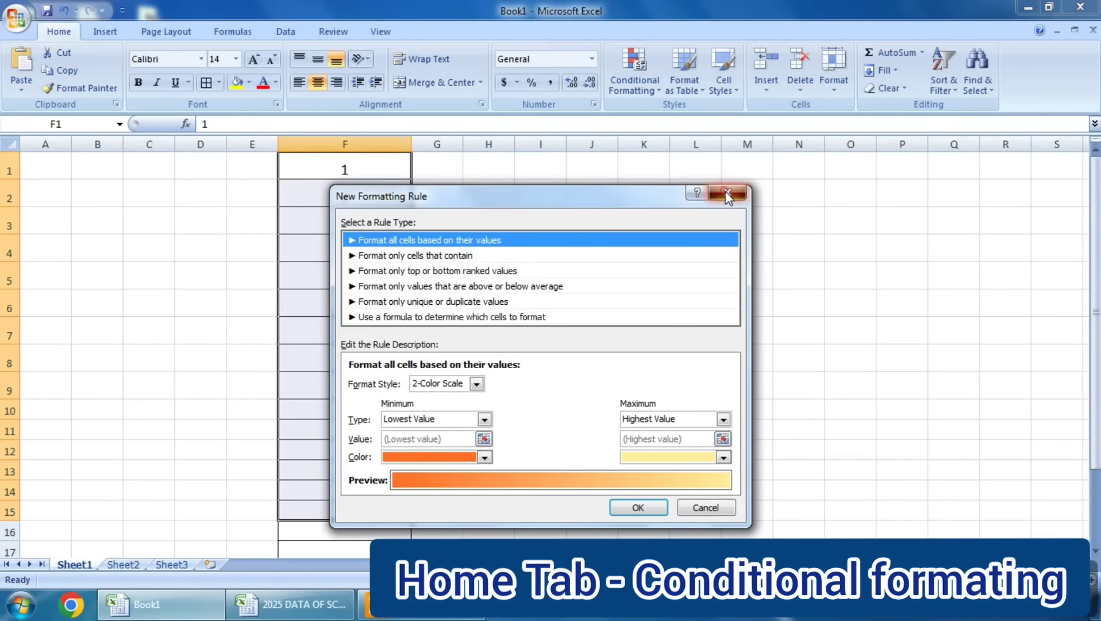
left_click(727, 196)
- Apply the 5 Quarters icon set to the numbers in F1:F15
left_click(657, 89)
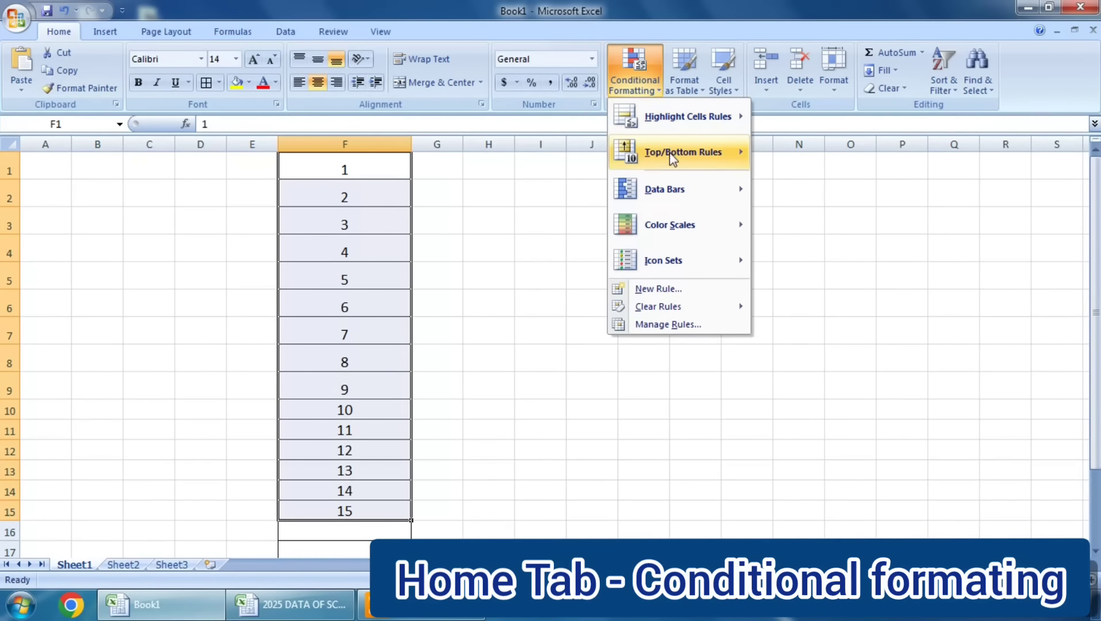
mouse_move(681, 197)
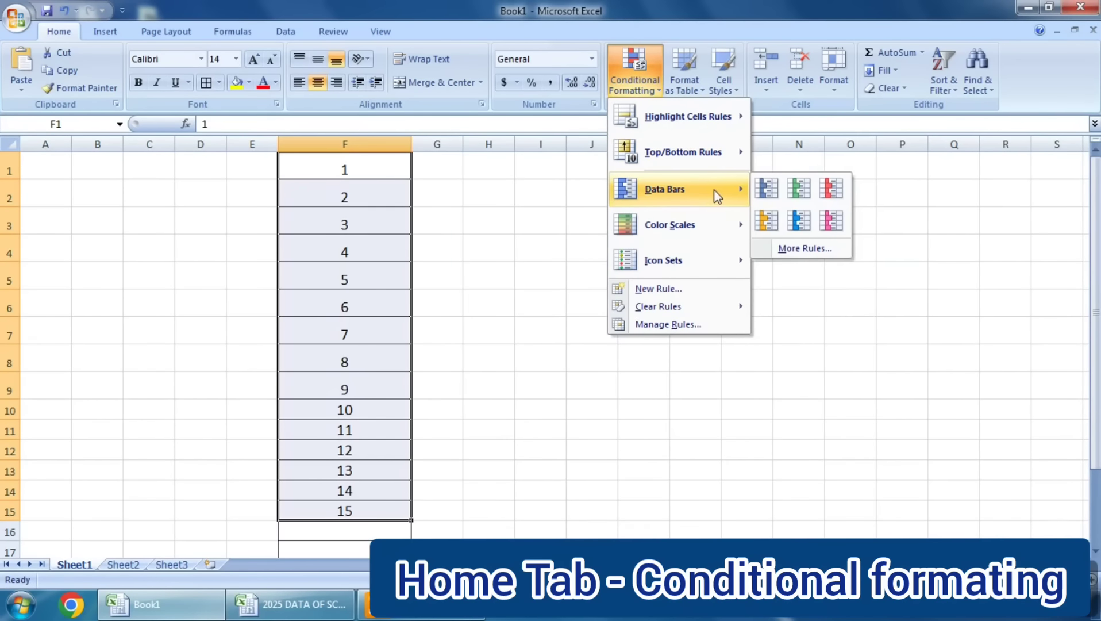
mouse_move(688, 233)
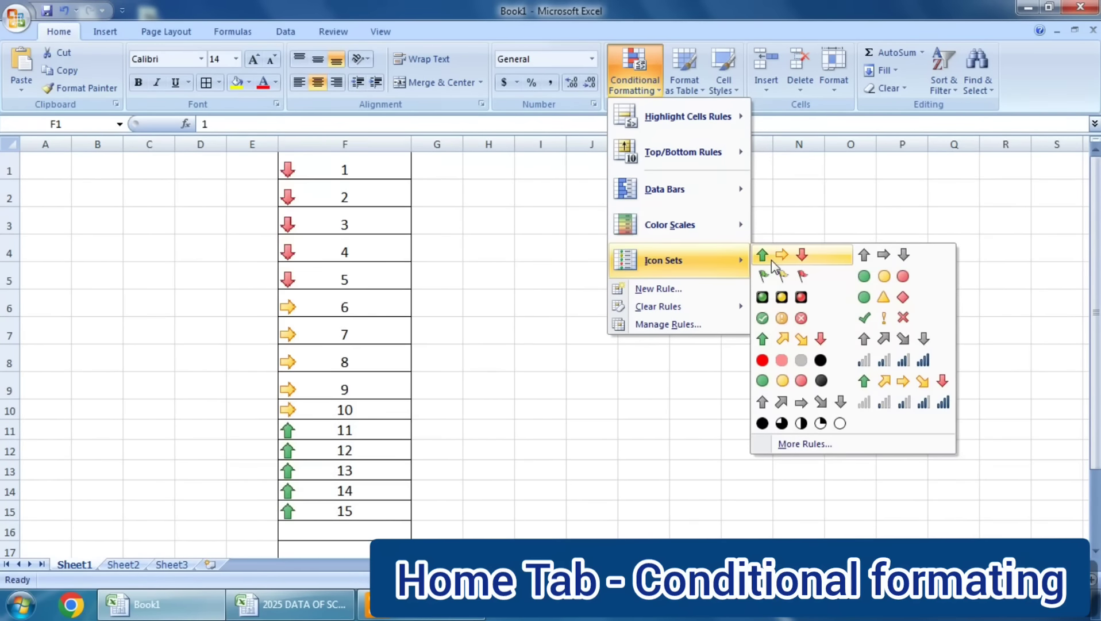
left_click(802, 423)
- Set cell F15 to 1
left_click(368, 511)
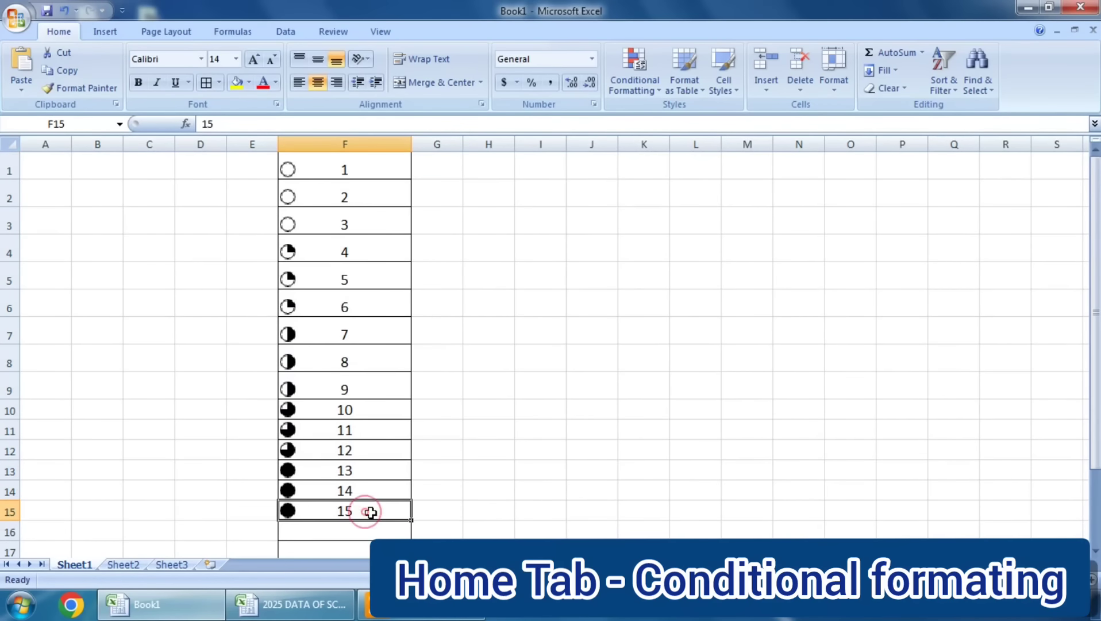
type("1")
left_click(494, 489)
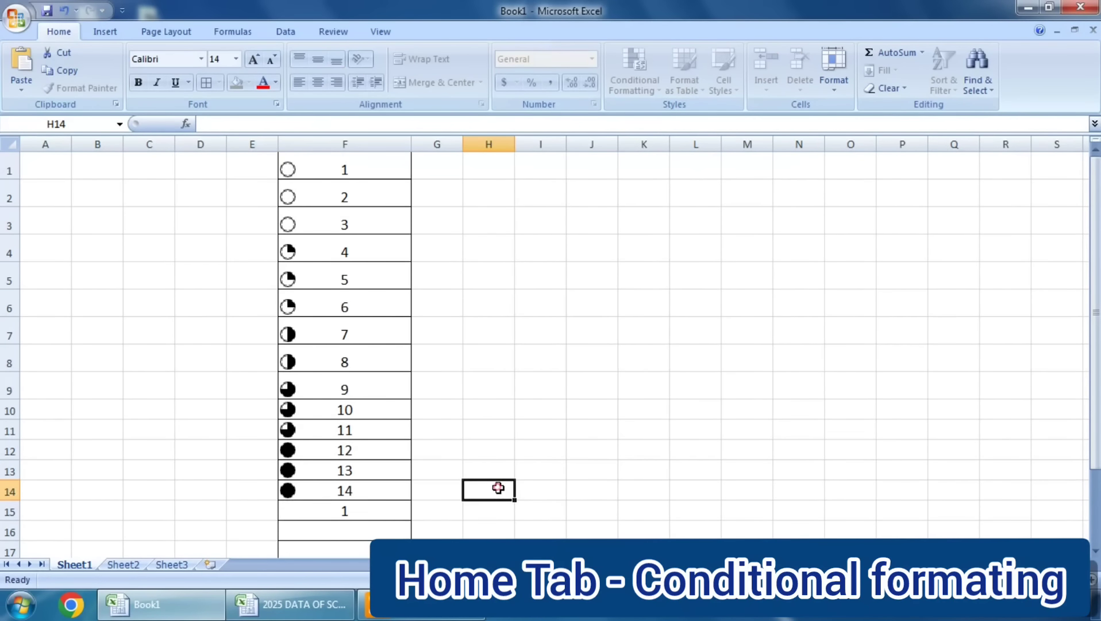
- Set cell F15 to 20 and cell F9 to 10
left_click(362, 510)
type("2")
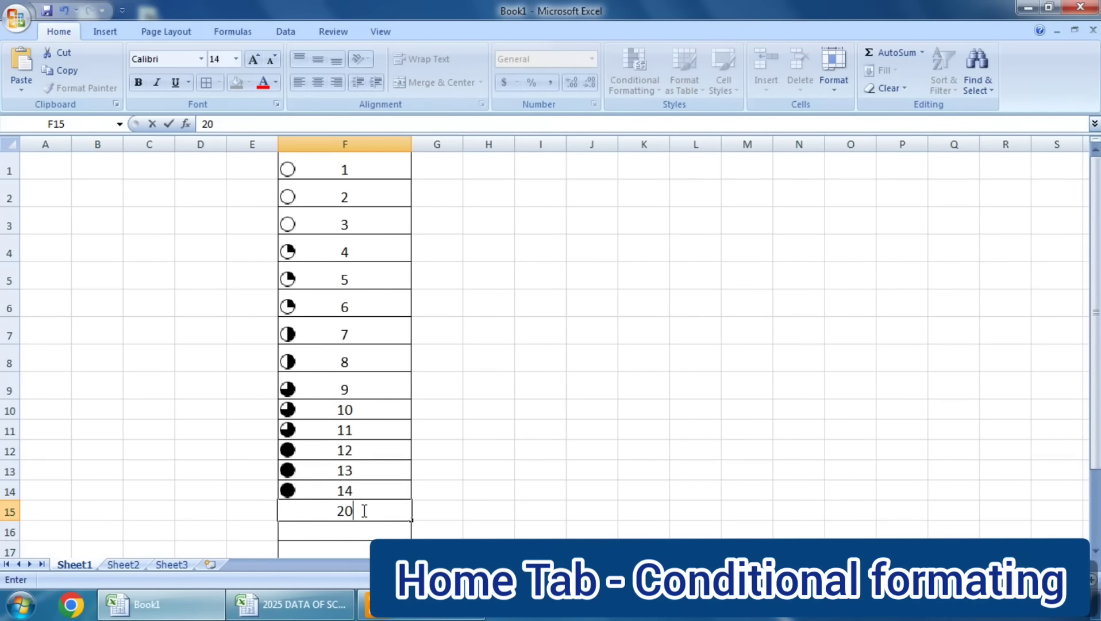
type("0")
left_click(599, 412)
left_click(356, 387)
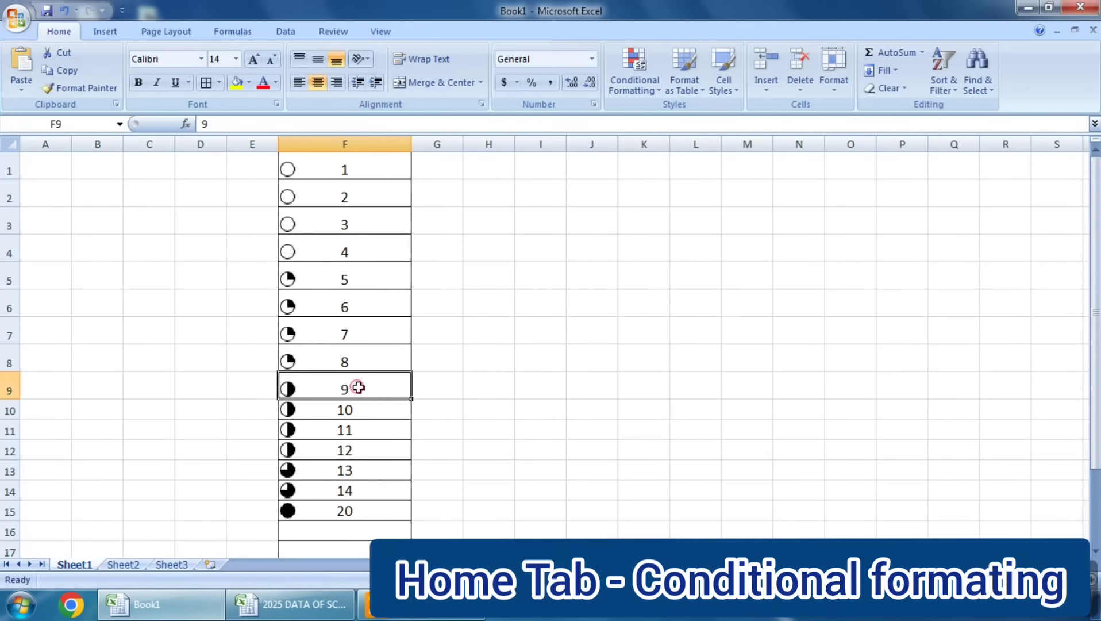
type("10")
left_click(575, 359)
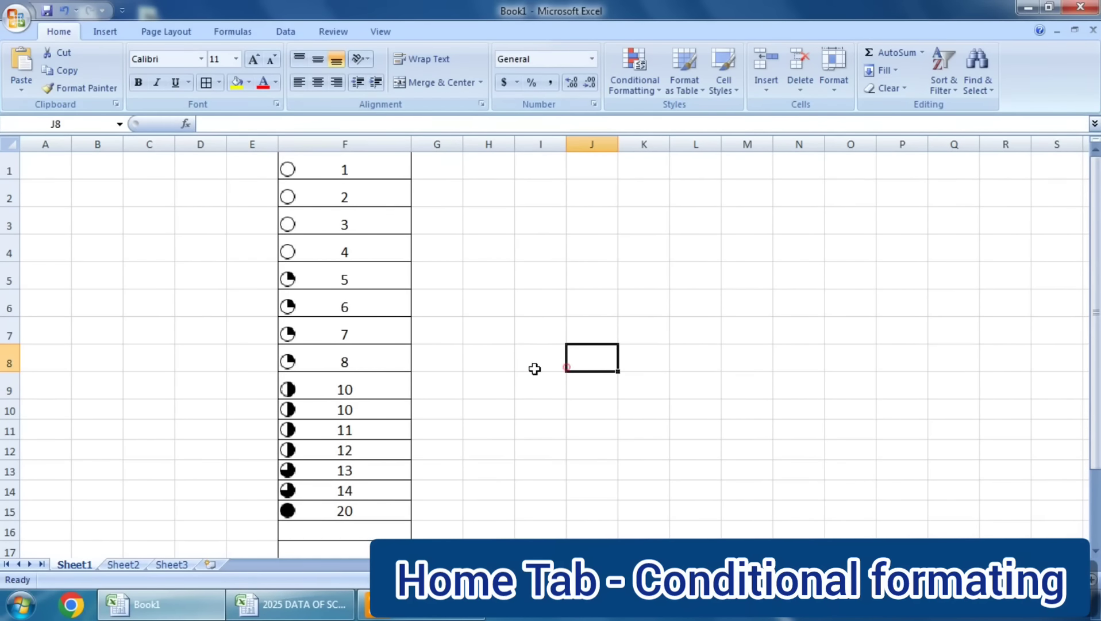